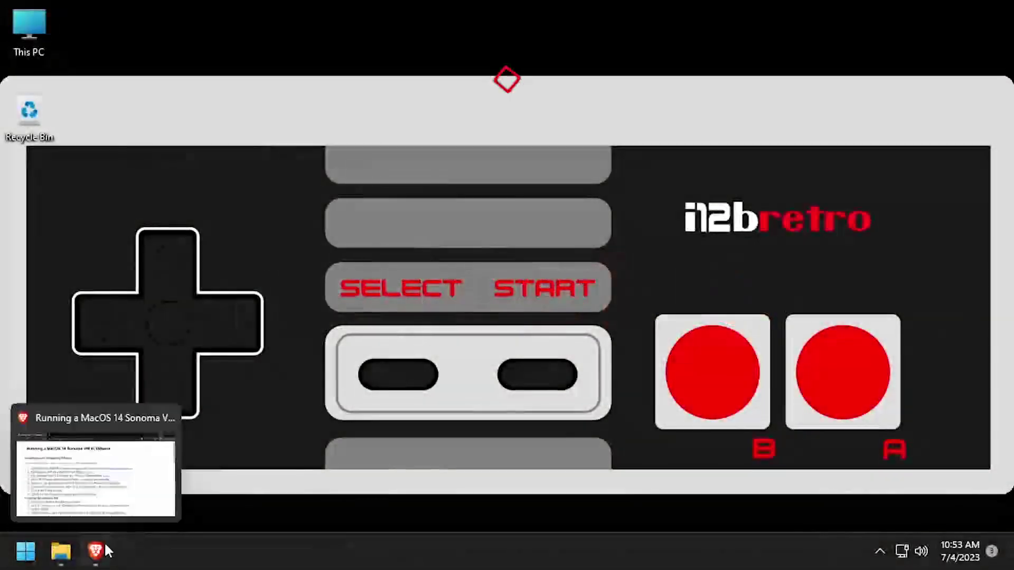
{"action": "left_click", "coordinate": [95, 551]}
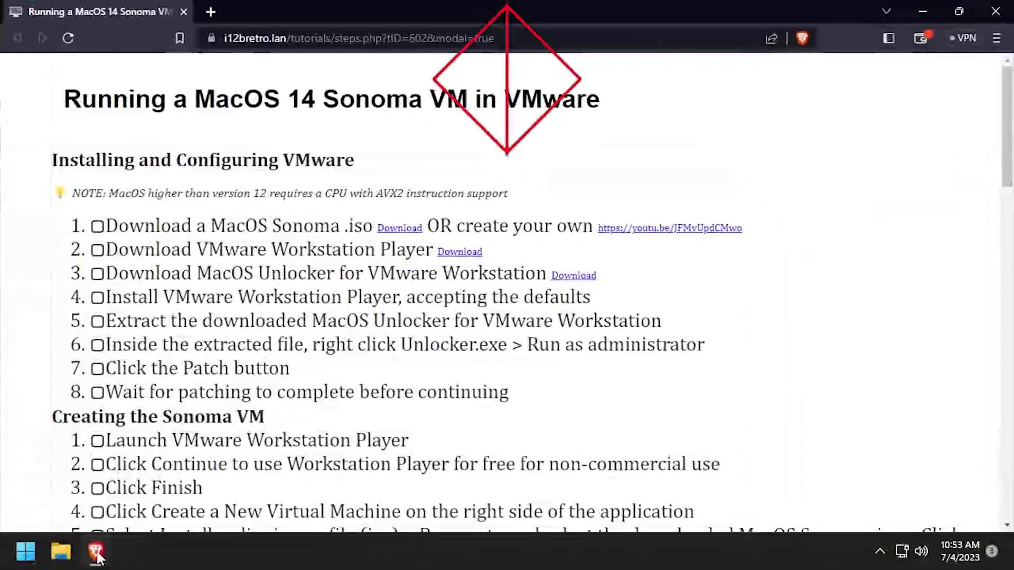
{"action": "left_click", "coordinate": [441, 259]}
{"action": "scroll", "coordinate": [446, 258], "scroll_direction": "down", "scroll_amount": 5}
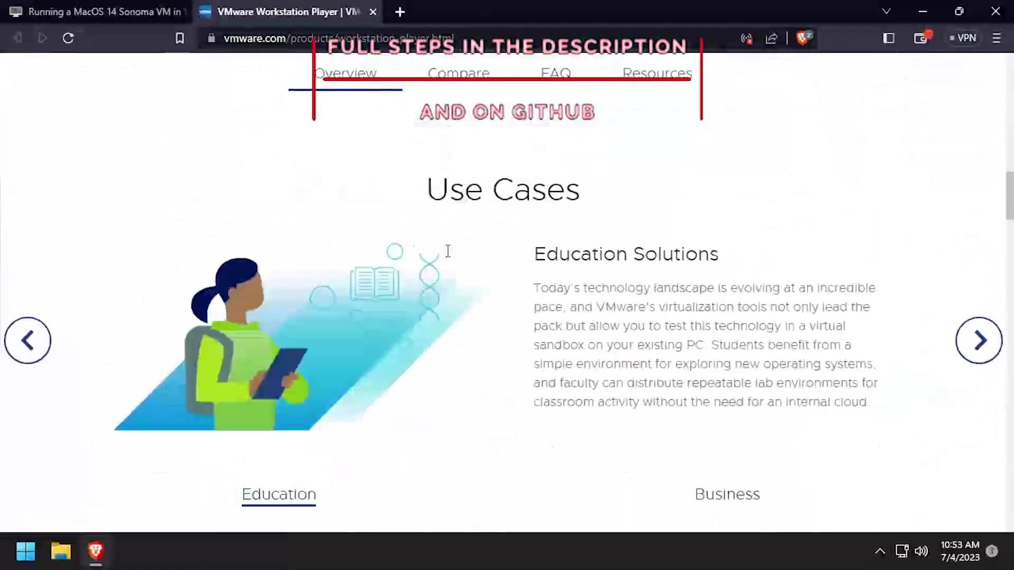
{"action": "scroll", "coordinate": [446, 258], "scroll_direction": "down", "scroll_amount": 5}
{"action": "scroll", "coordinate": [445, 257], "scroll_direction": "down", "scroll_amount": 5}
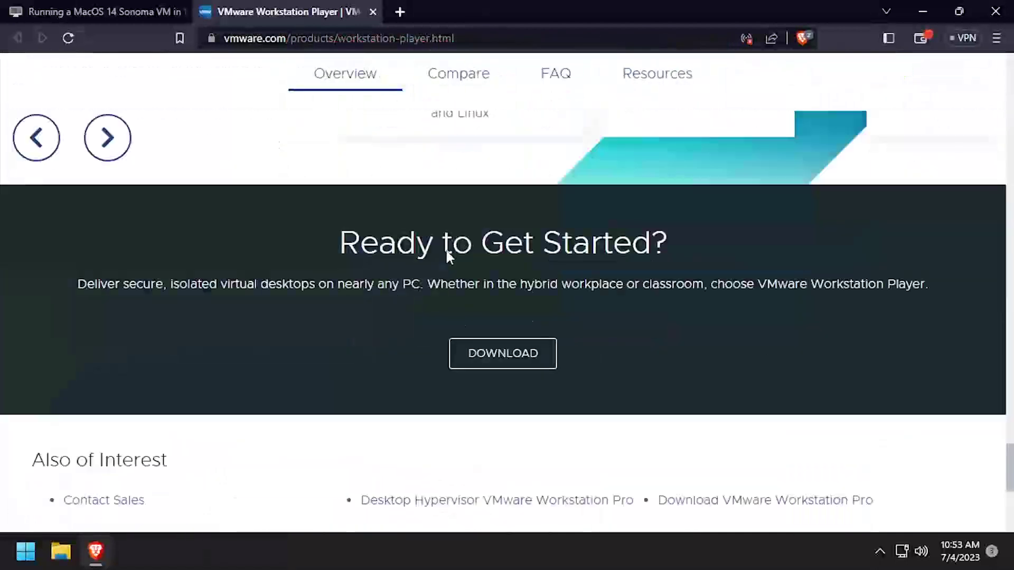
Download and save the Workstation Player 17.0.2 Windows 64-bit installer, then close the VMware pages
{"action": "left_click", "coordinate": [478, 353]}
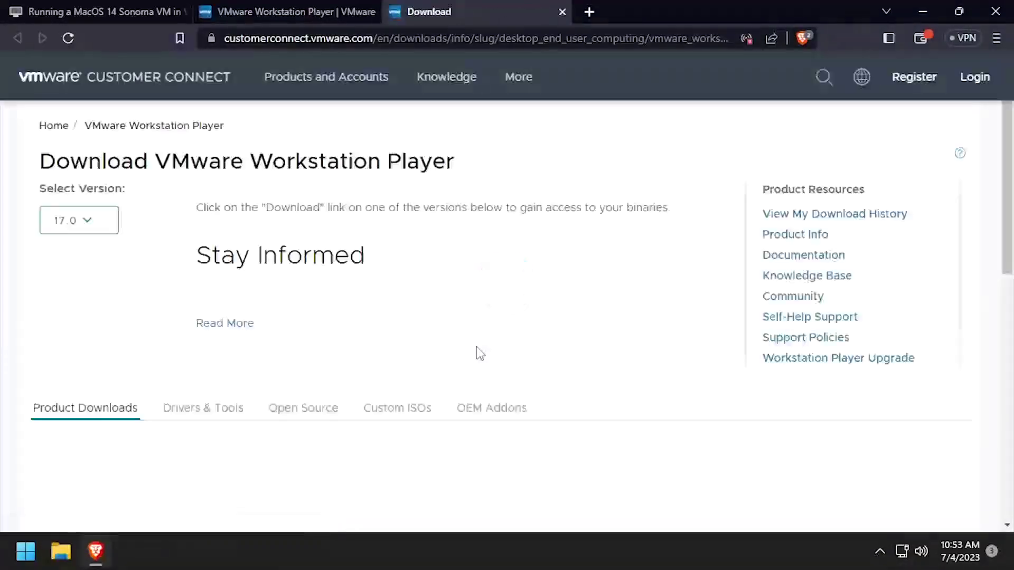
{"action": "scroll", "coordinate": [476, 352], "scroll_direction": "down", "scroll_amount": 4}
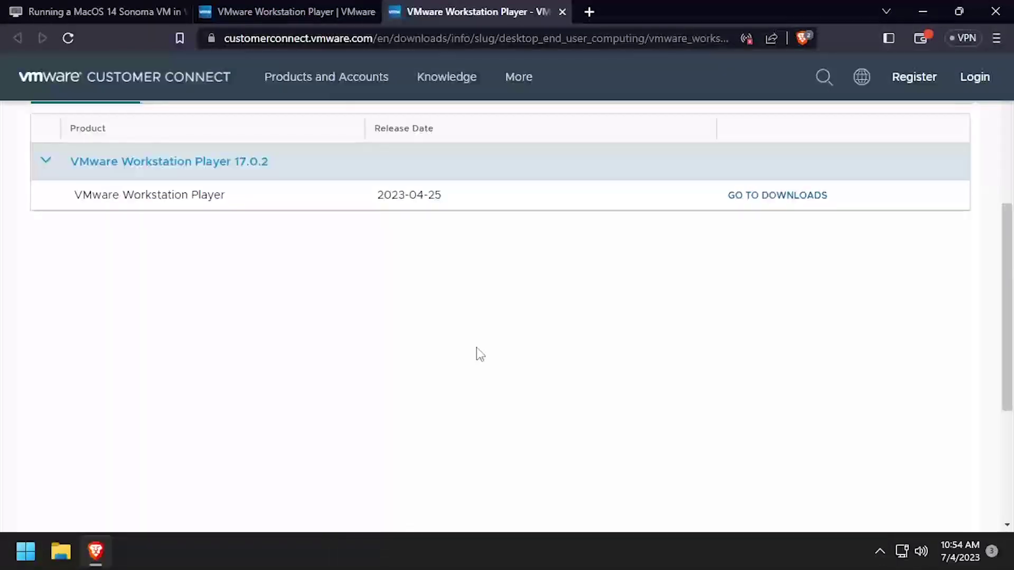
{"action": "left_click", "coordinate": [762, 195]}
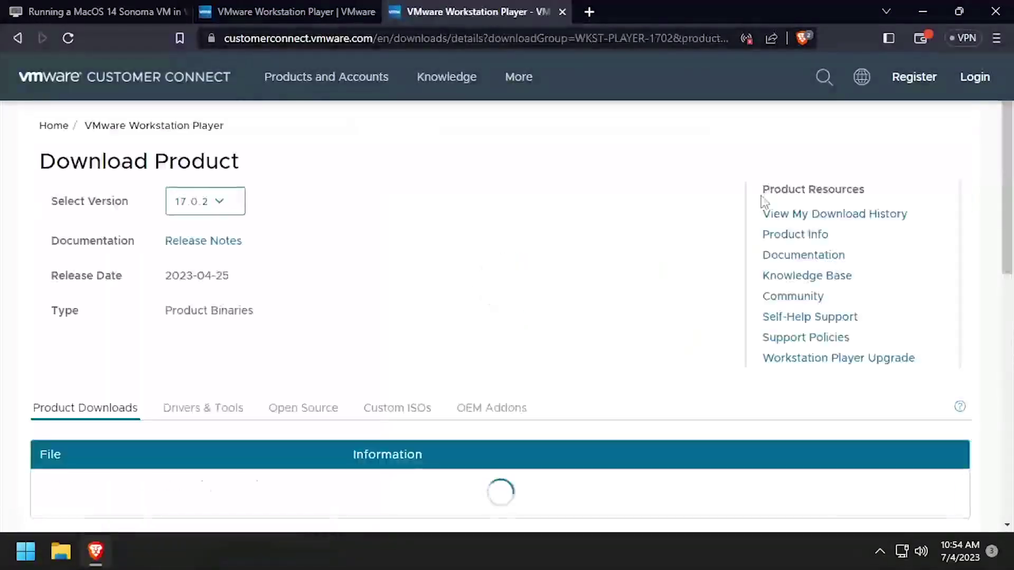
{"action": "scroll", "coordinate": [763, 200], "scroll_direction": "down", "scroll_amount": 1}
{"action": "scroll", "coordinate": [763, 200], "scroll_direction": "down", "scroll_amount": 2}
{"action": "scroll", "coordinate": [911, 416], "scroll_direction": "down", "scroll_amount": 1}
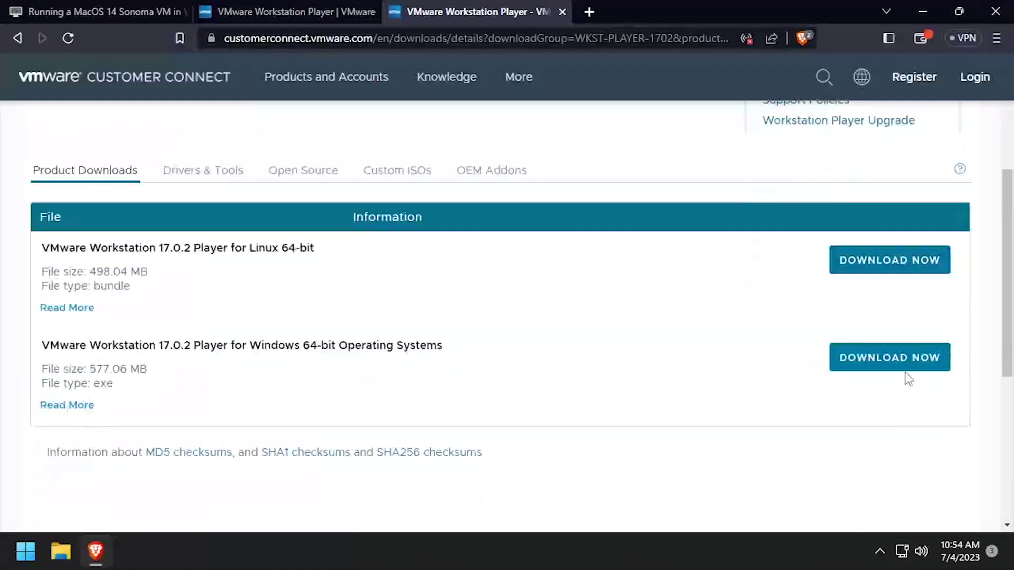
{"action": "left_click", "coordinate": [906, 366]}
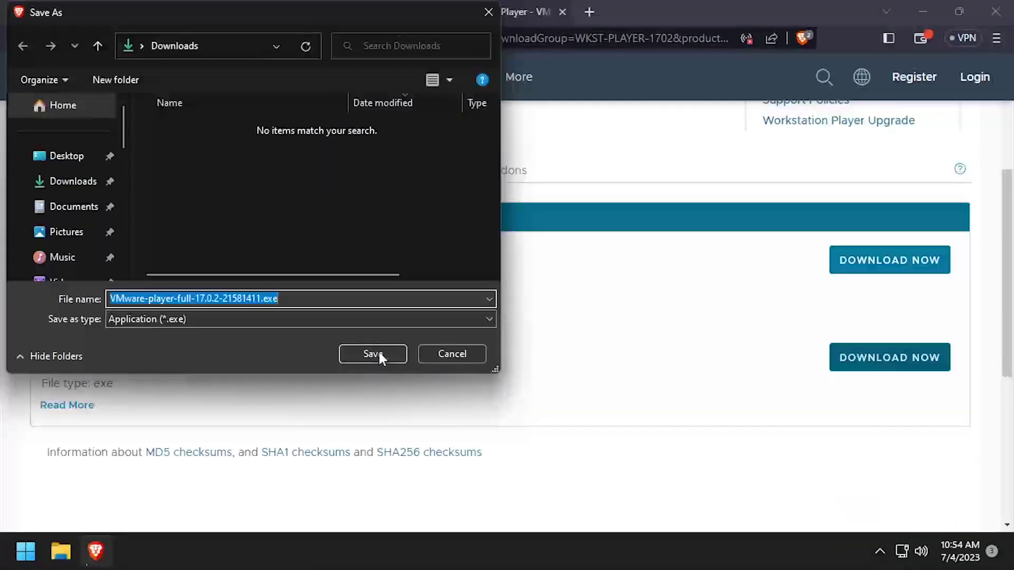
{"action": "left_click", "coordinate": [378, 355]}
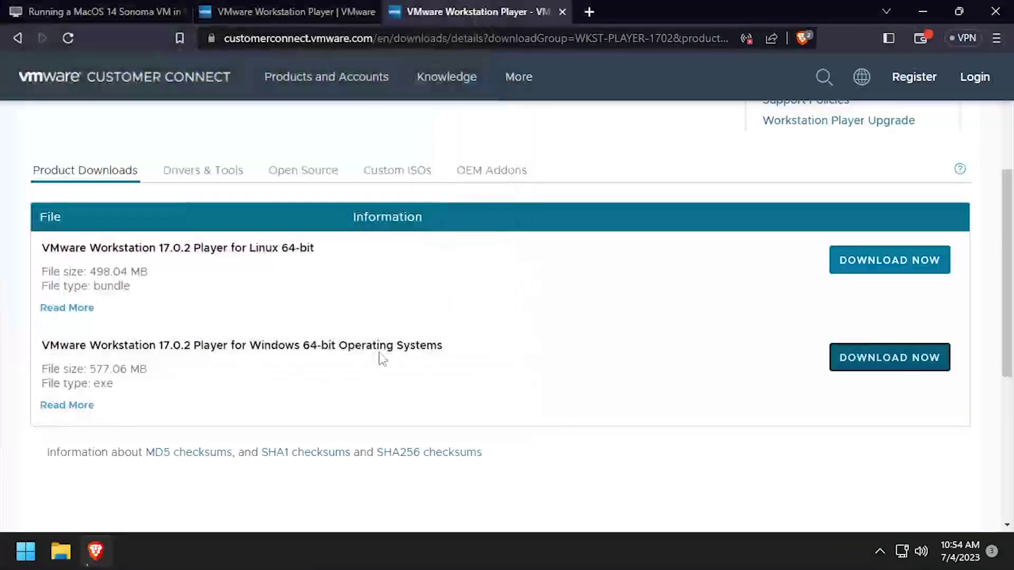
{"action": "middle_click", "coordinate": [462, 11]}
Save Unlocker-v2.0.1-x64.zip from the Auto-Unlocker GitHub release and check recent downloads
{"action": "middle_click", "coordinate": [319, 7]}
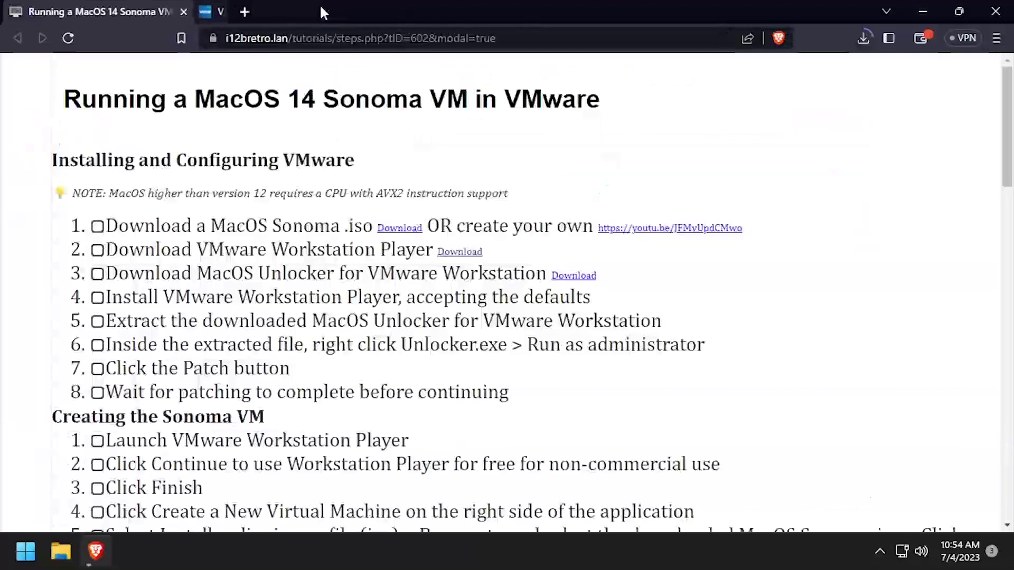
{"action": "left_click", "coordinate": [568, 276]}
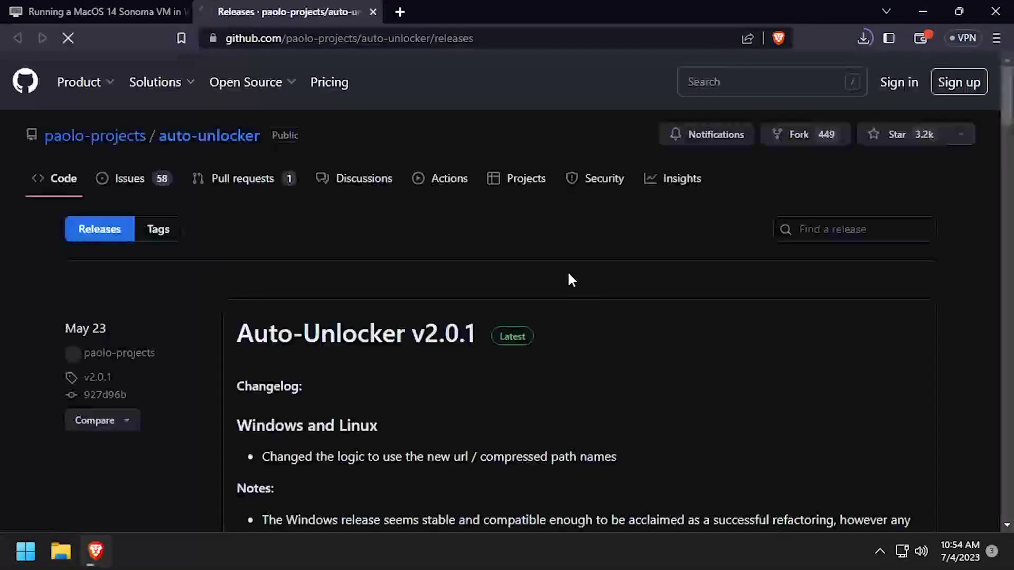
{"action": "scroll", "coordinate": [568, 279], "scroll_direction": "down", "scroll_amount": 5}
{"action": "left_click", "coordinate": [356, 269]}
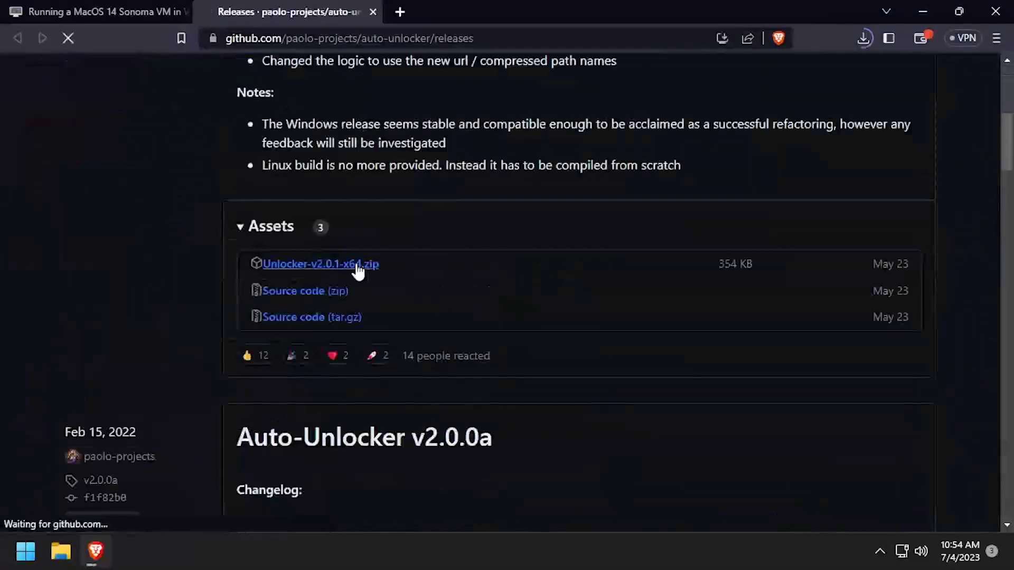
{"action": "left_click", "coordinate": [391, 356]}
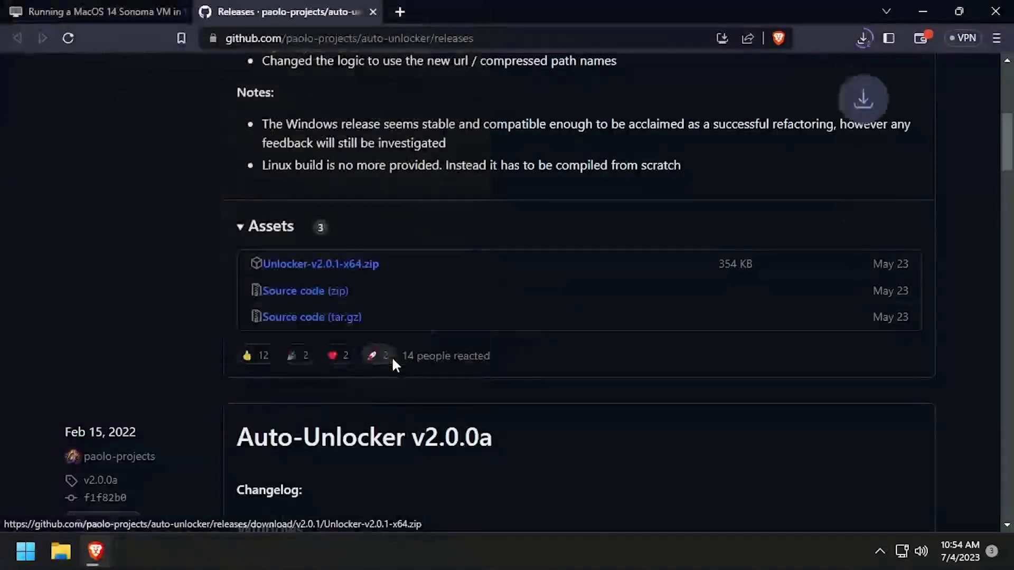
{"action": "middle_click", "coordinate": [279, 11]}
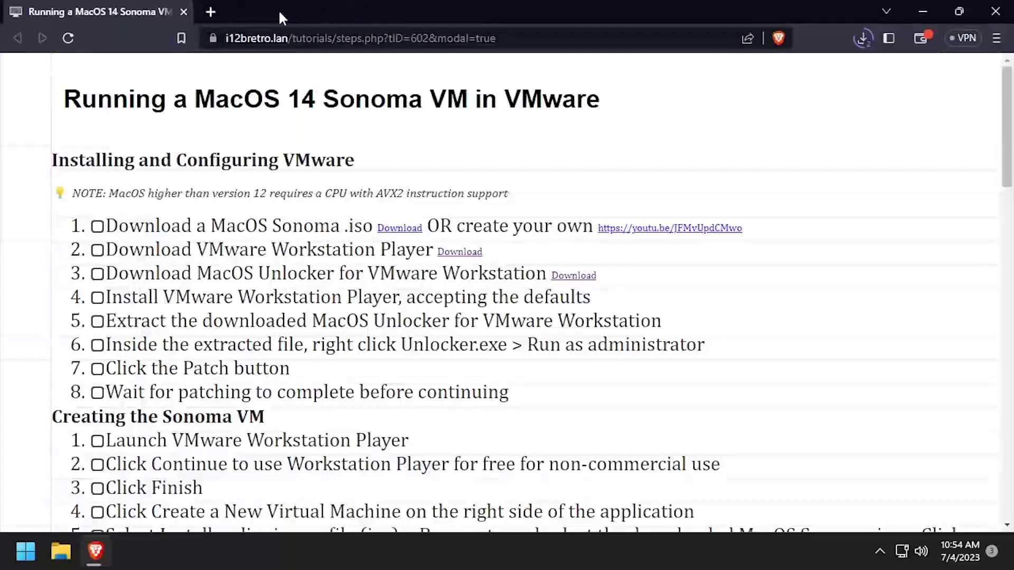
{"action": "left_click", "coordinate": [863, 38]}
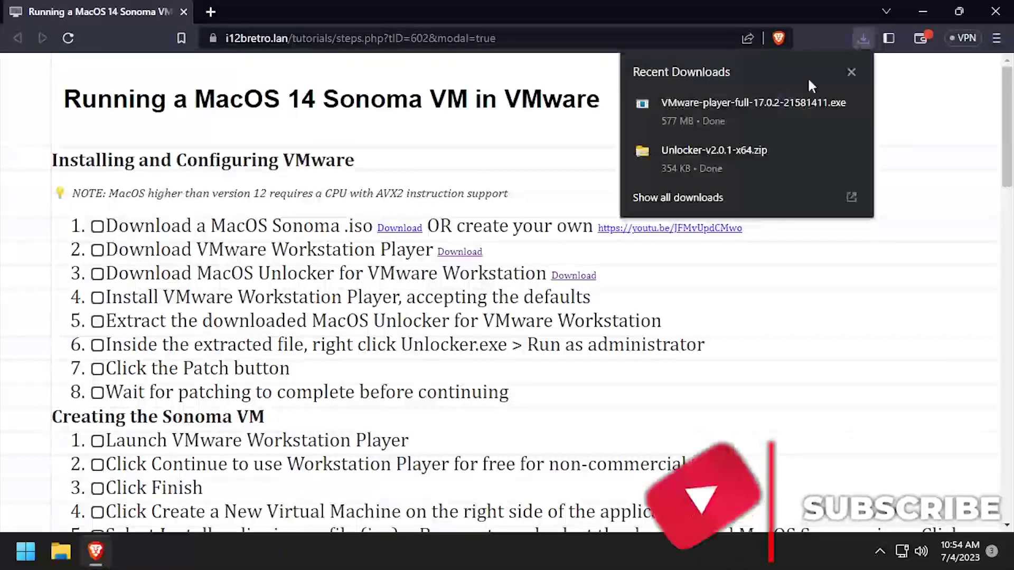
Open the downloads folder and run the VMware Player installer as administrator
{"action": "left_click", "coordinate": [826, 103]}
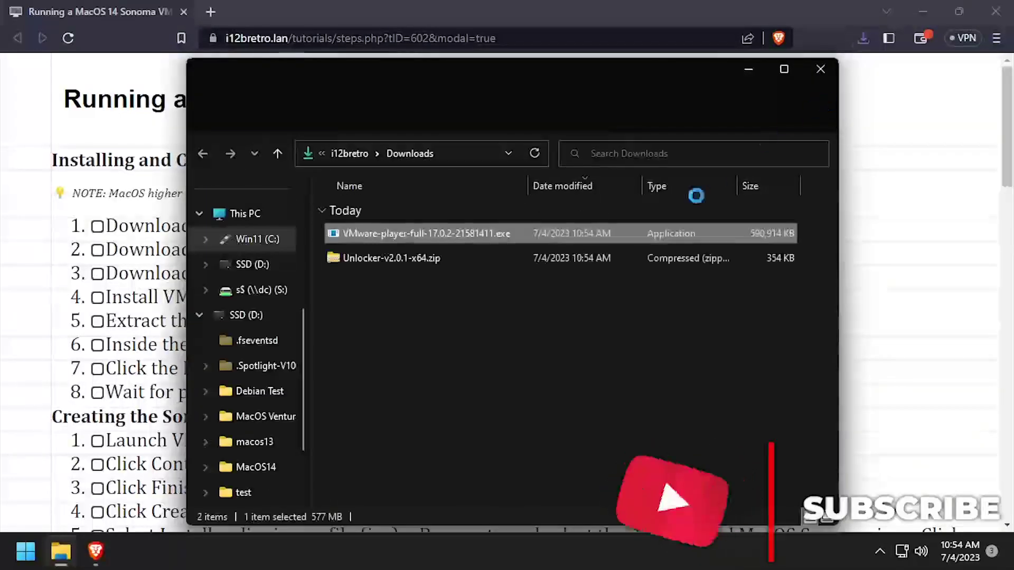
{"action": "right_click", "coordinate": [432, 228]}
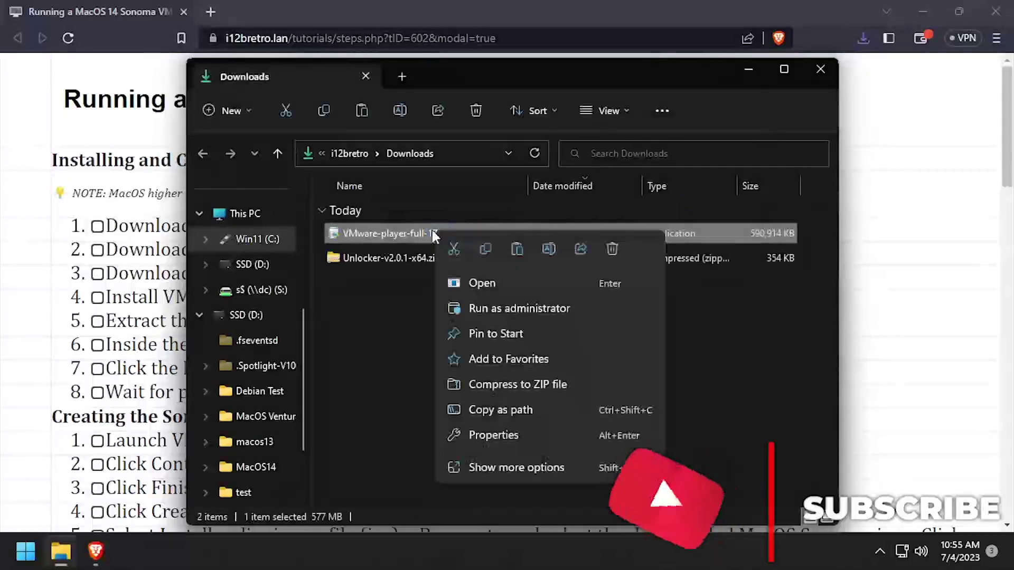
{"action": "left_click", "coordinate": [484, 308]}
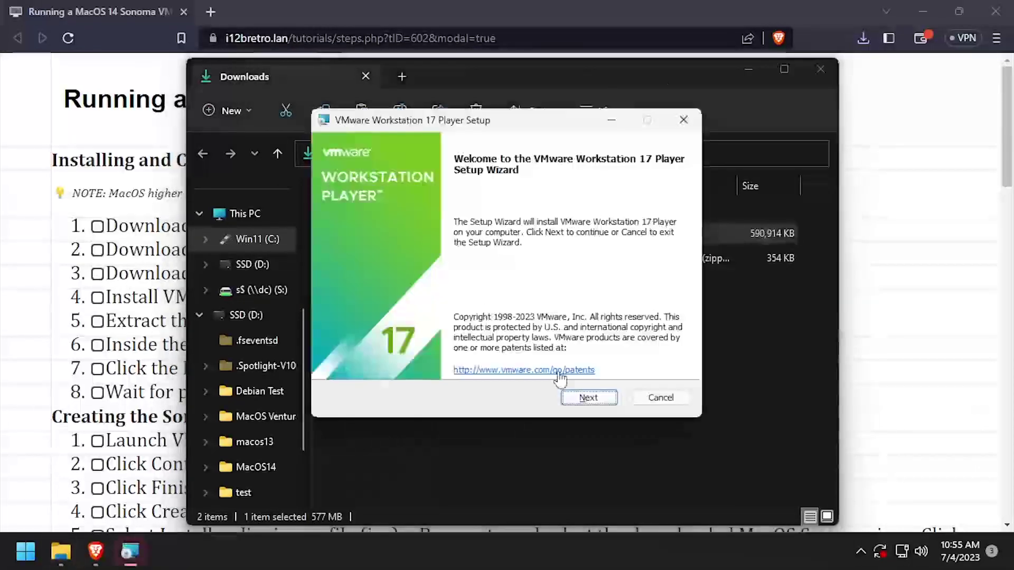
Install with default location and shortcuts, opting out of the Customer Experience Program
{"action": "left_click", "coordinate": [583, 398]}
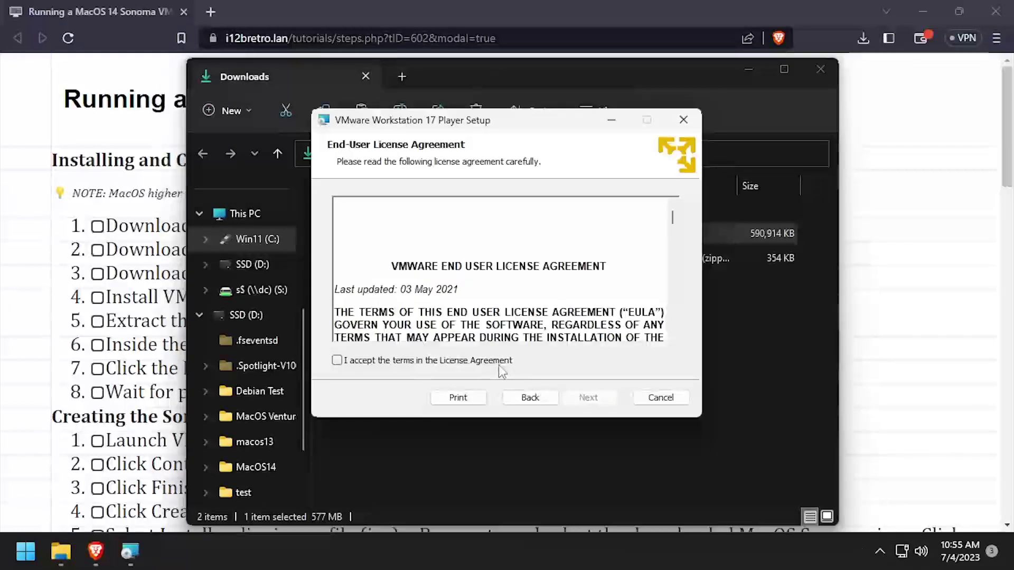
{"action": "left_click", "coordinate": [590, 401]}
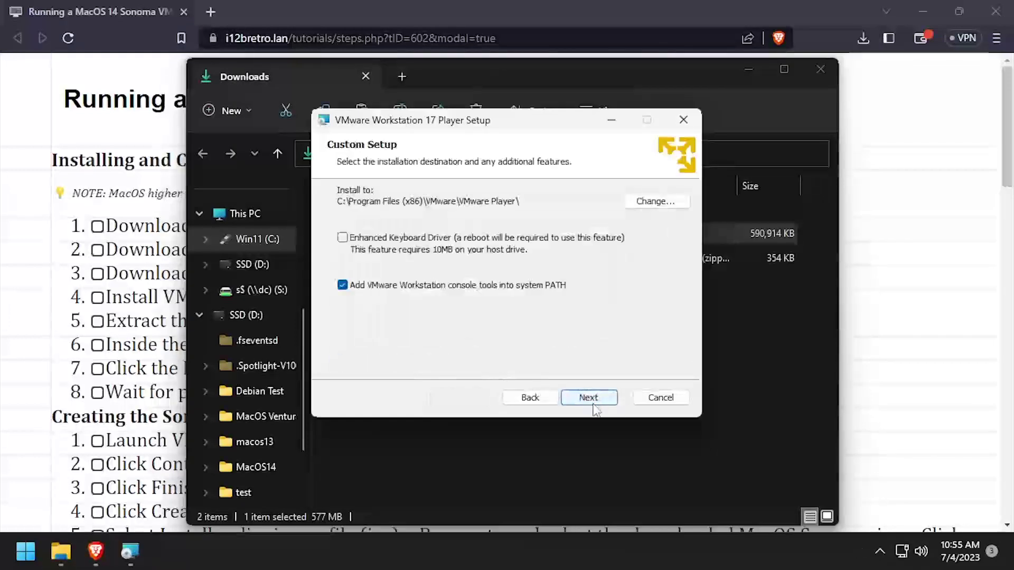
{"action": "left_click", "coordinate": [589, 399]}
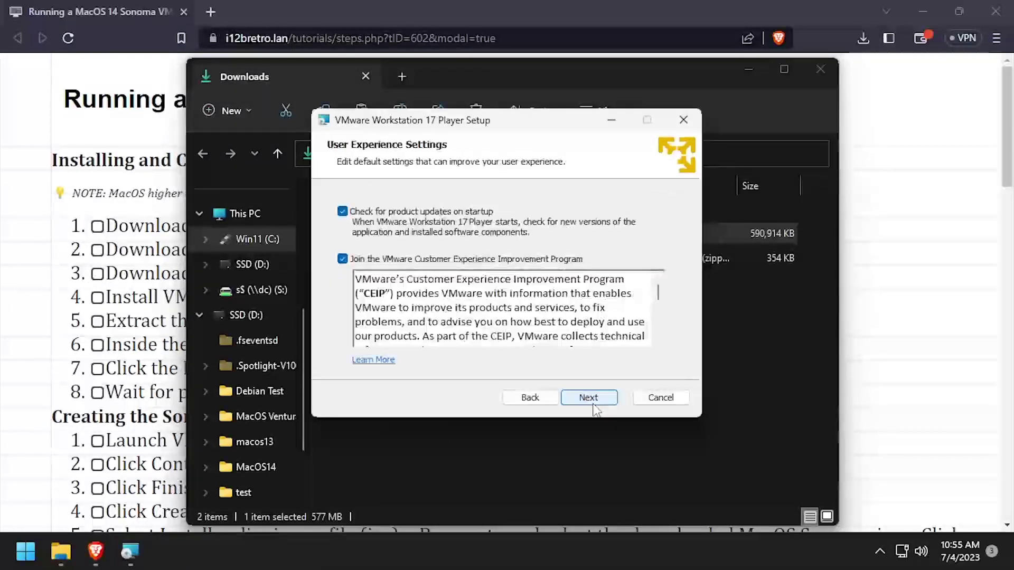
{"action": "left_click", "coordinate": [497, 264]}
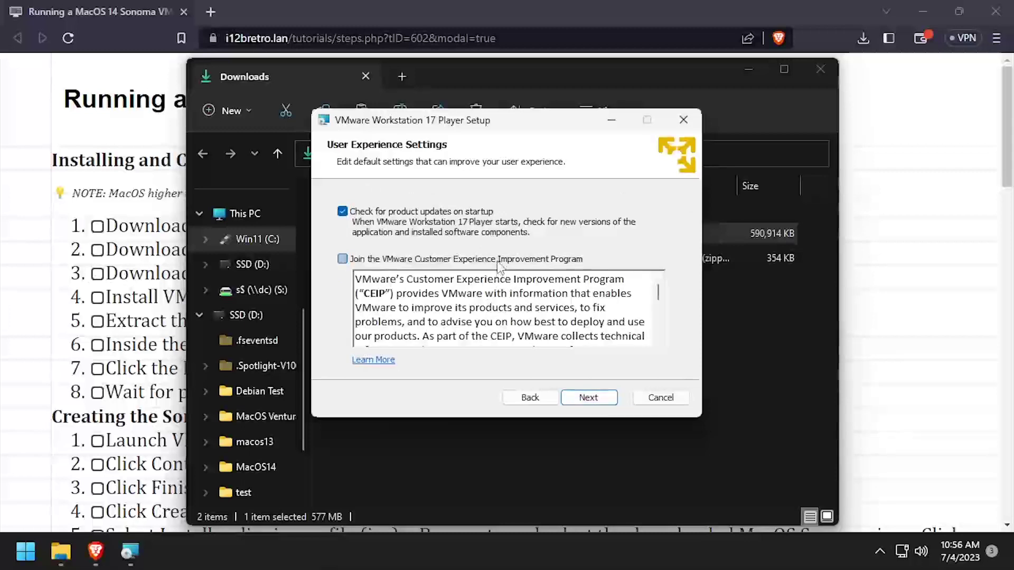
{"action": "left_click", "coordinate": [589, 400]}
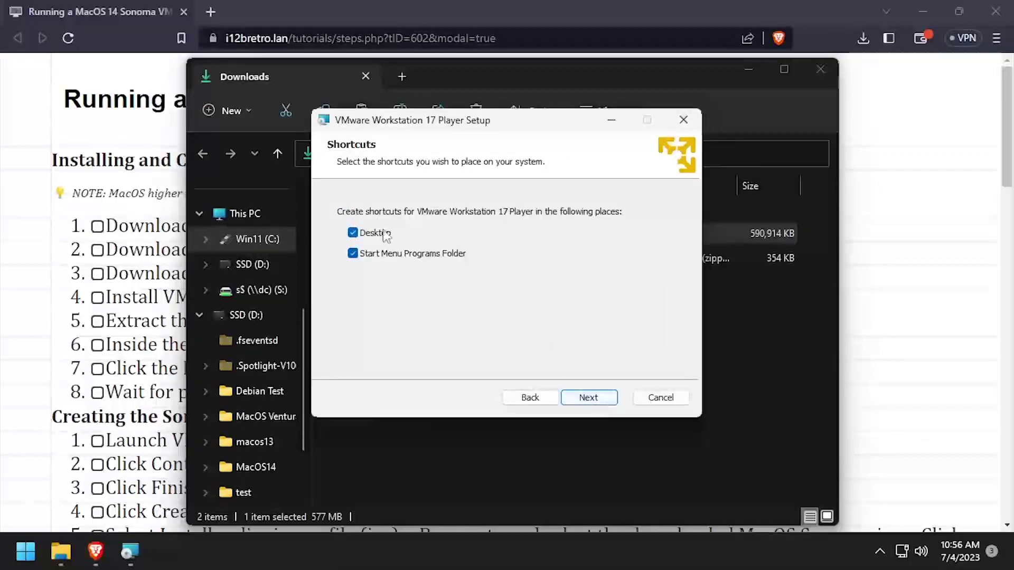
{"action": "left_click", "coordinate": [593, 400]}
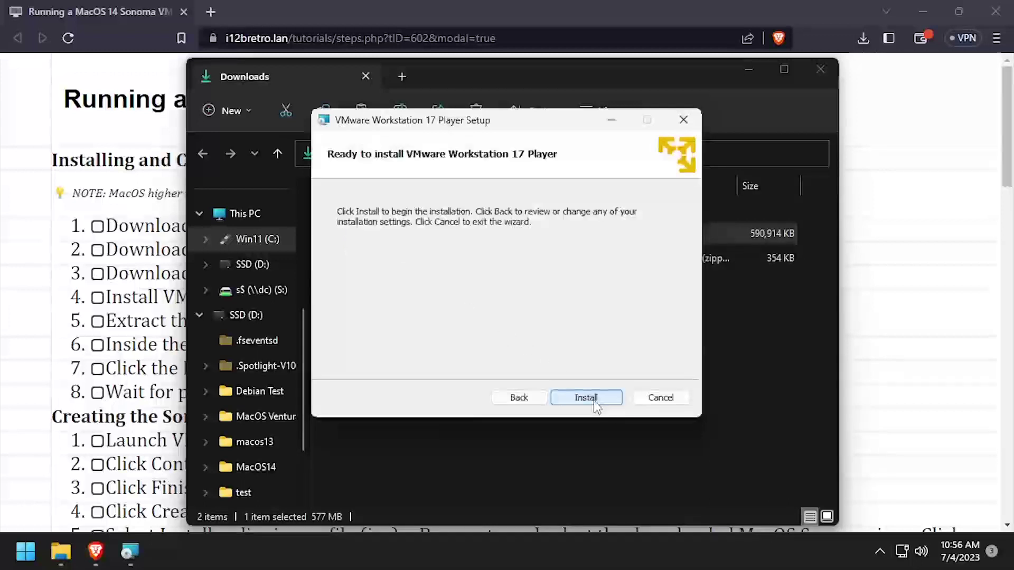
{"action": "left_click", "coordinate": [586, 398]}
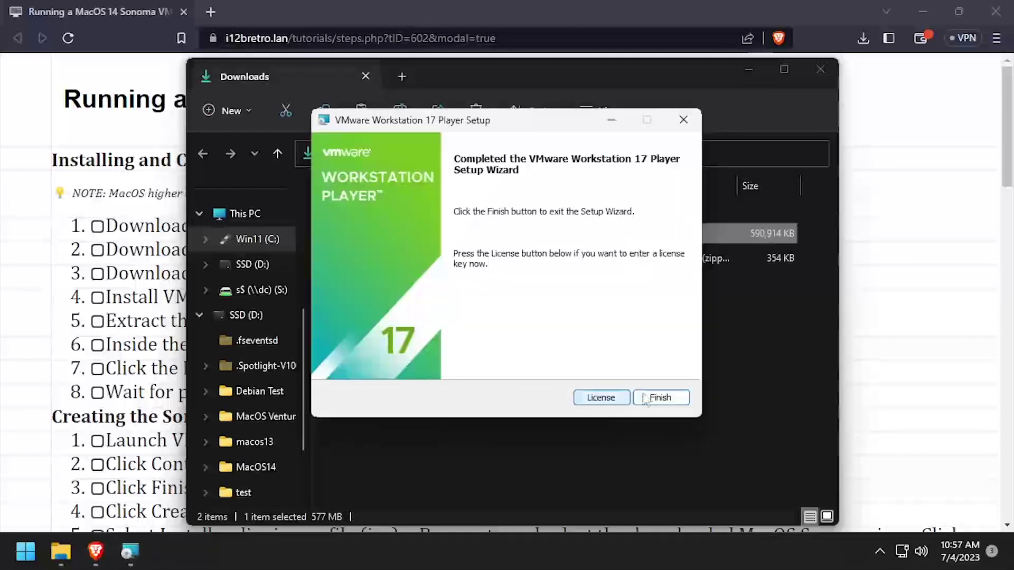
{"action": "left_click", "coordinate": [650, 396]}
Unblock Unlocker-v2.0.1-x64.zip in its Properties and apply the change
{"action": "left_click", "coordinate": [415, 258]}
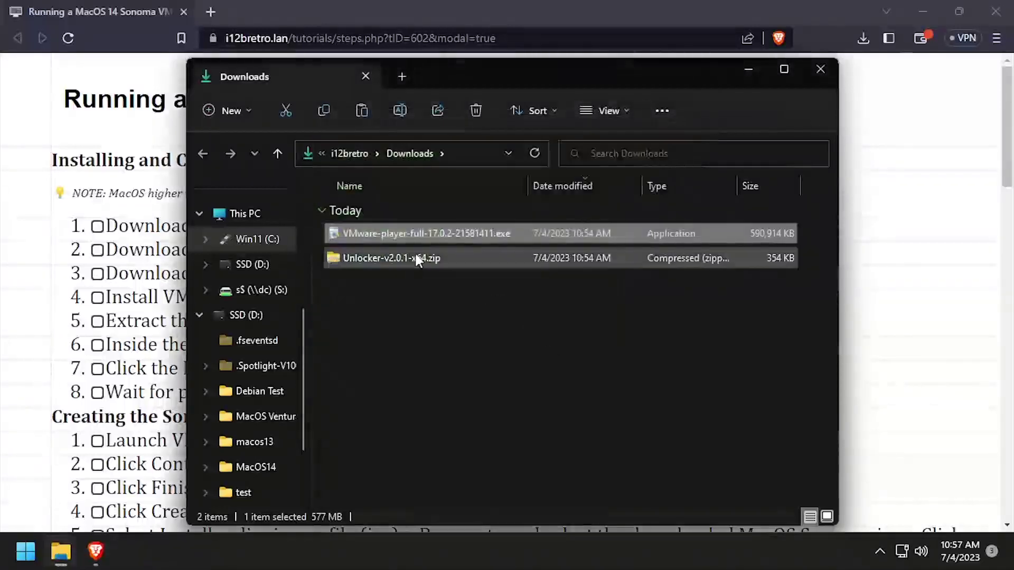
{"action": "right_click", "coordinate": [382, 259]}
{"action": "left_click", "coordinate": [473, 420]}
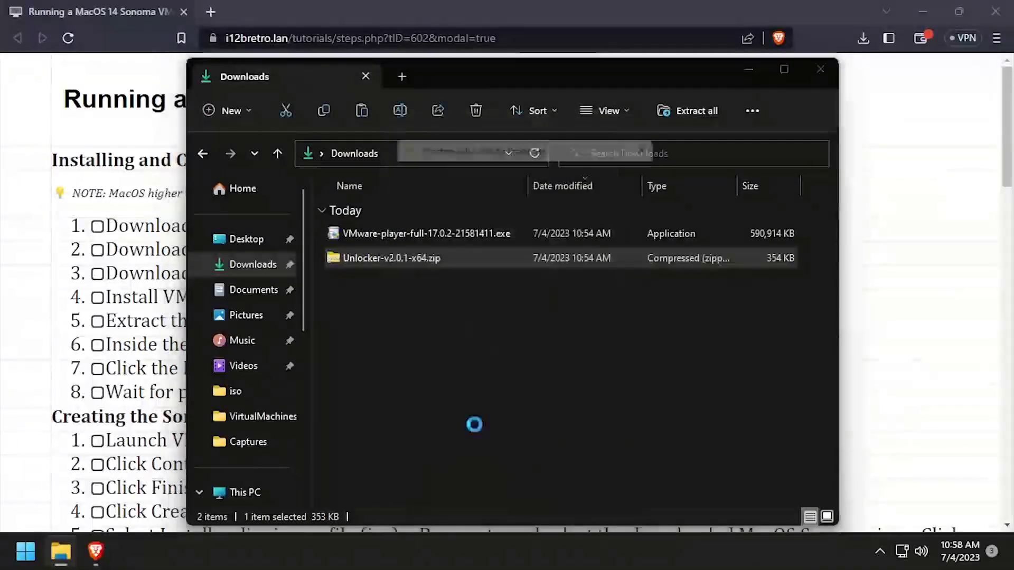
{"action": "left_click", "coordinate": [626, 449]}
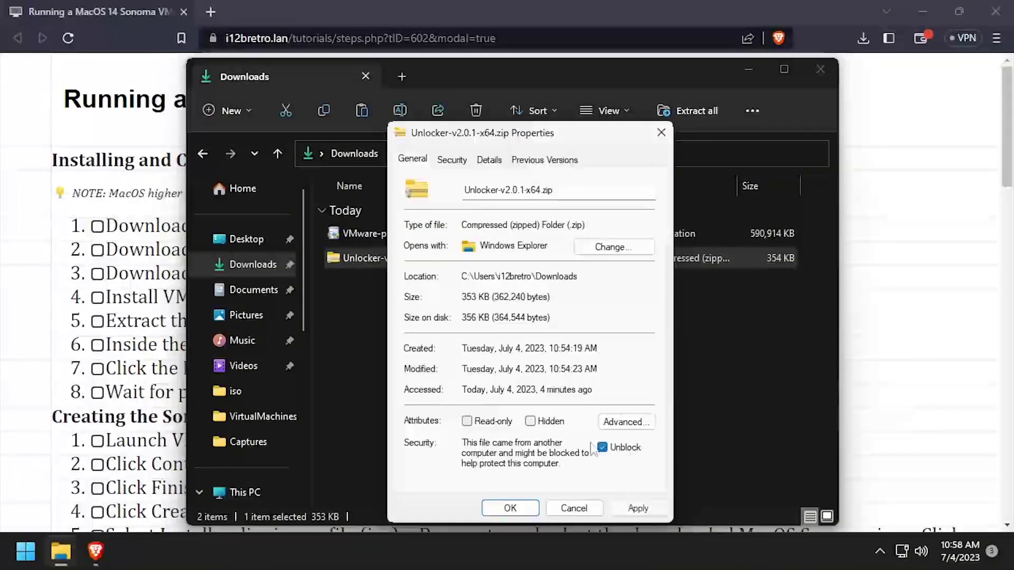
{"action": "left_click", "coordinate": [633, 508]}
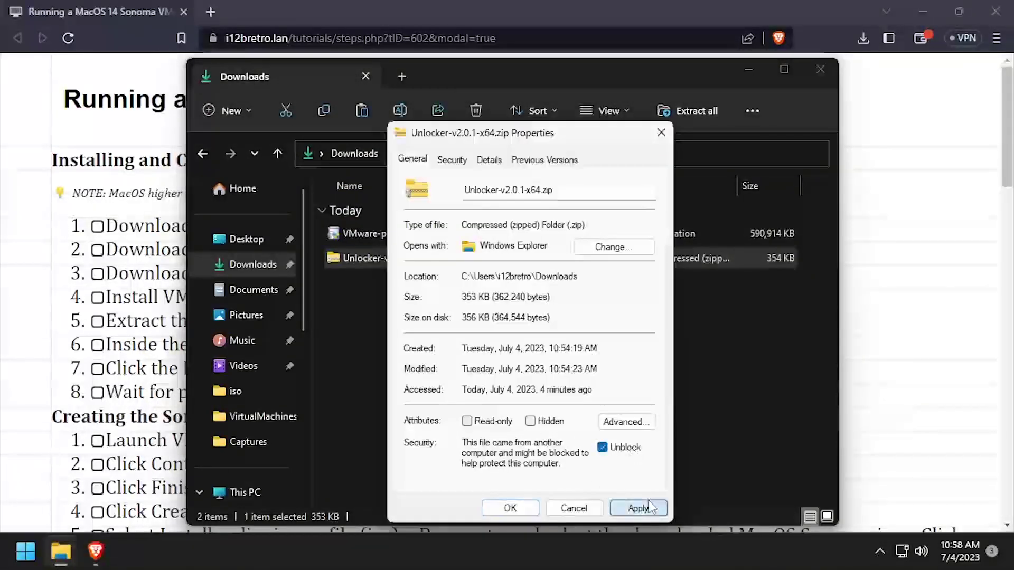
{"action": "left_click", "coordinate": [510, 508]}
Extract the zip into Downloads and open the Unlocker-v2.0.1-x64 folder
{"action": "right_click", "coordinate": [392, 259]}
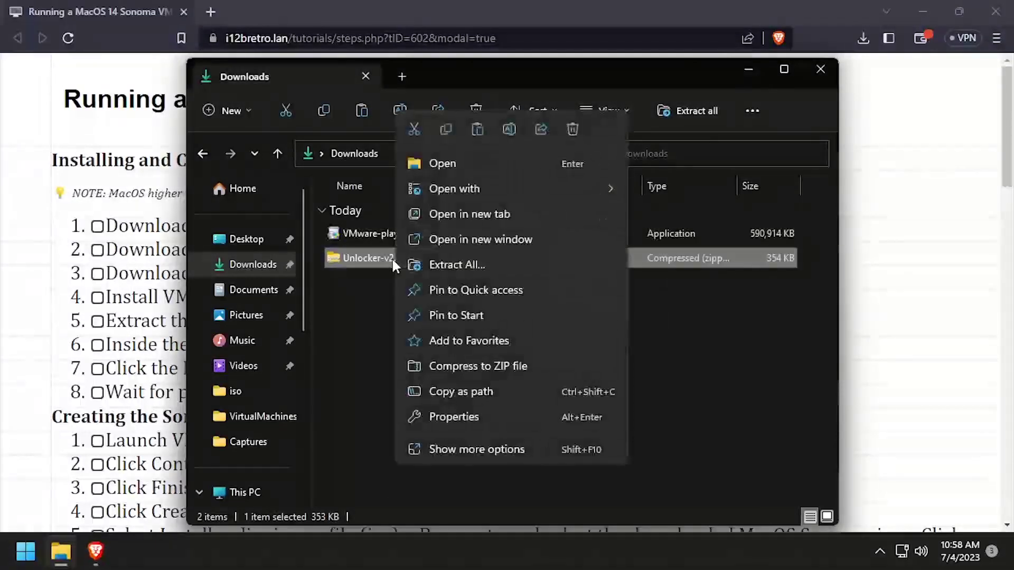
{"action": "left_click", "coordinate": [433, 263]}
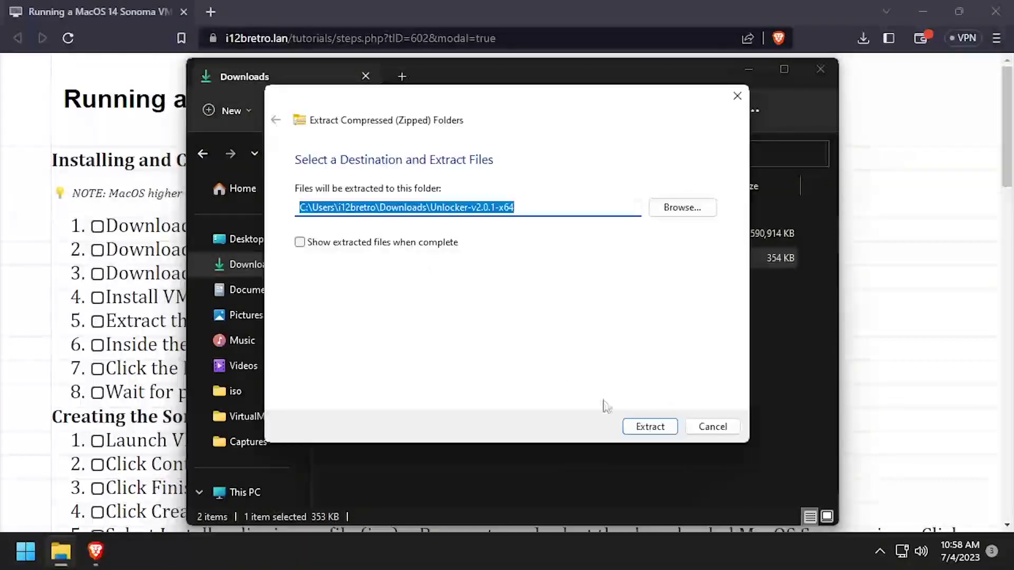
{"action": "left_click", "coordinate": [651, 429]}
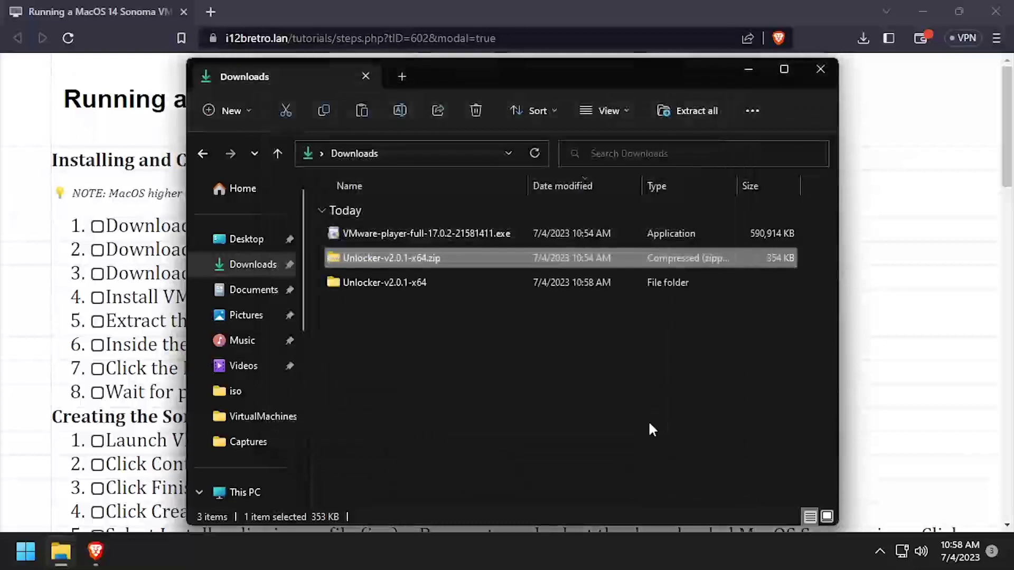
{"action": "double_click", "coordinate": [385, 288]}
Run Unlocker.exe to patch VMware Player, dismiss the success message, and close it
{"action": "double_click", "coordinate": [367, 235]}
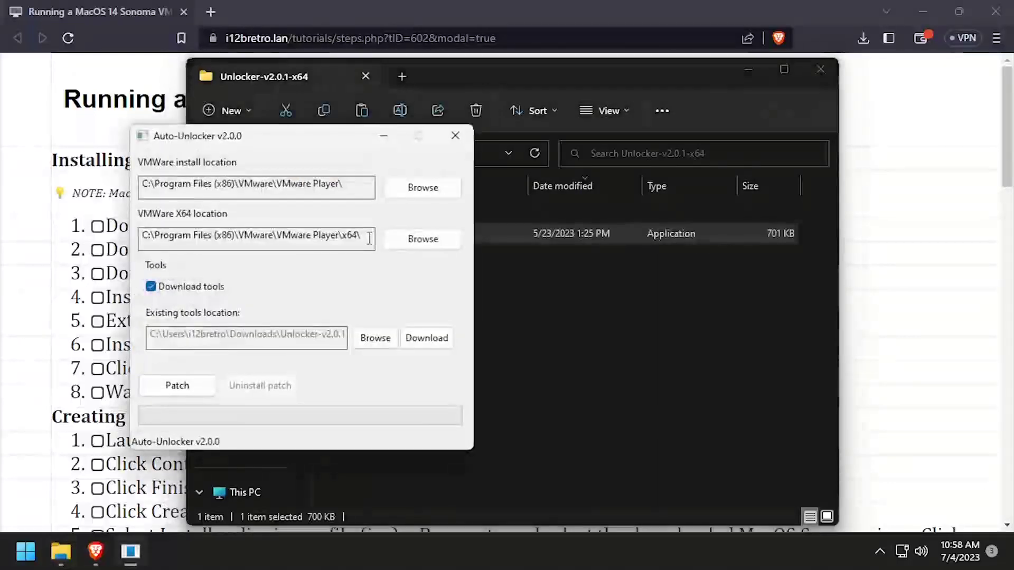
{"action": "left_click", "coordinate": [214, 386]}
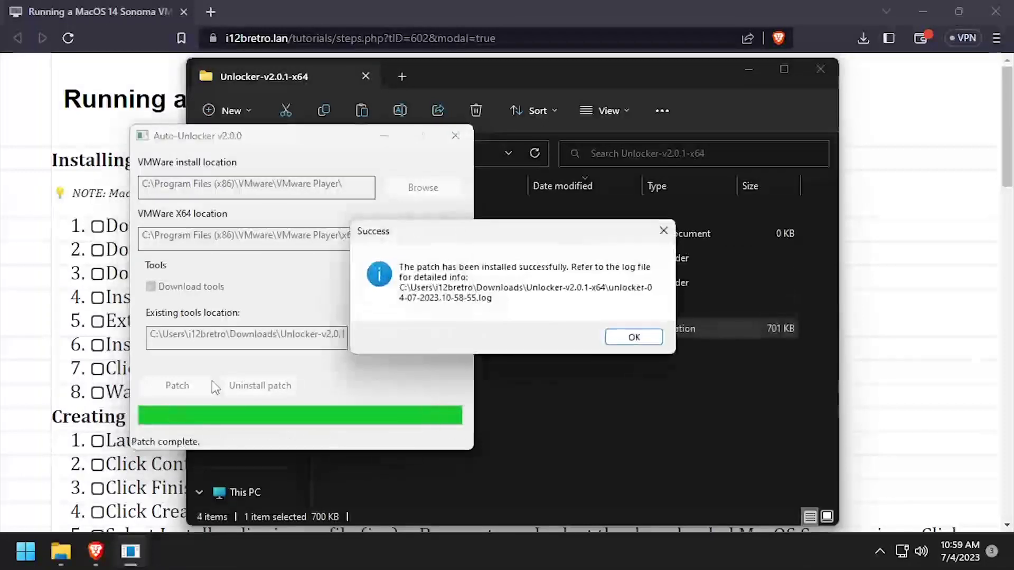
{"action": "left_click", "coordinate": [633, 337]}
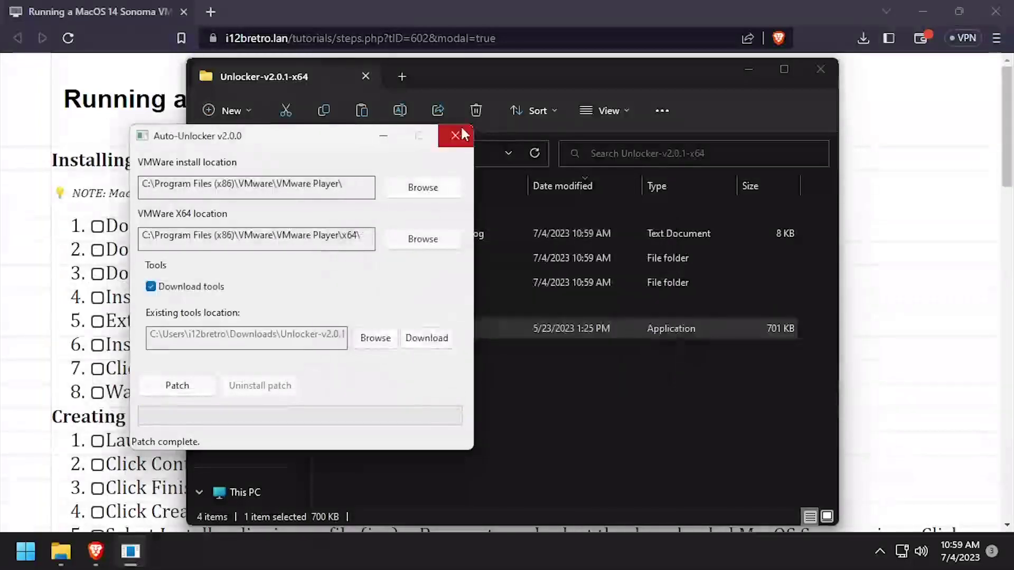
{"action": "left_click", "coordinate": [455, 136]}
Launch VMware Workstation 17 Player from Start search and reposition its window
{"action": "left_click", "coordinate": [9, 186]}
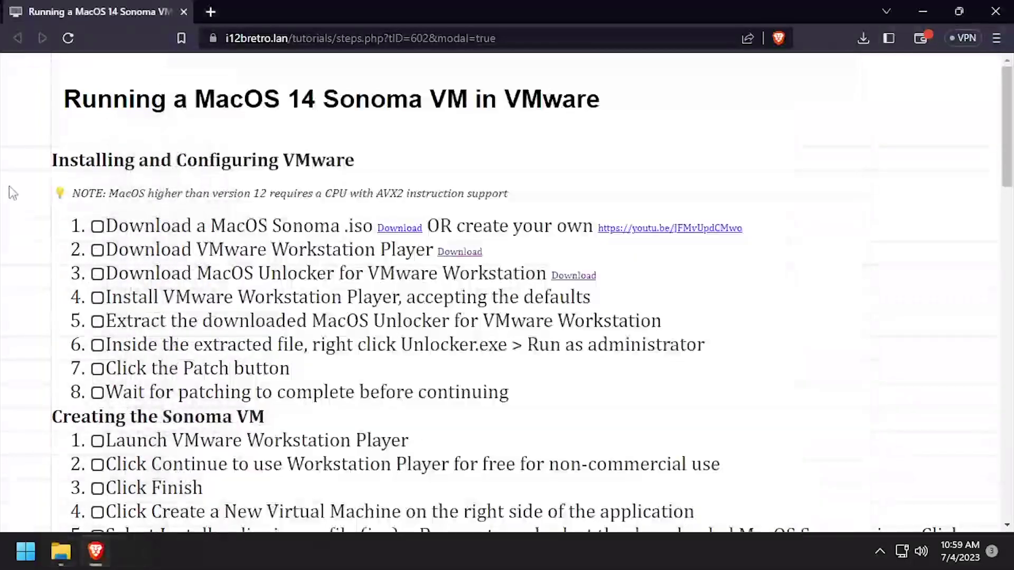
{"action": "scroll", "coordinate": [8, 186], "scroll_direction": "down", "scroll_amount": 2}
{"action": "scroll", "coordinate": [23, 192], "scroll_direction": "down", "scroll_amount": 1}
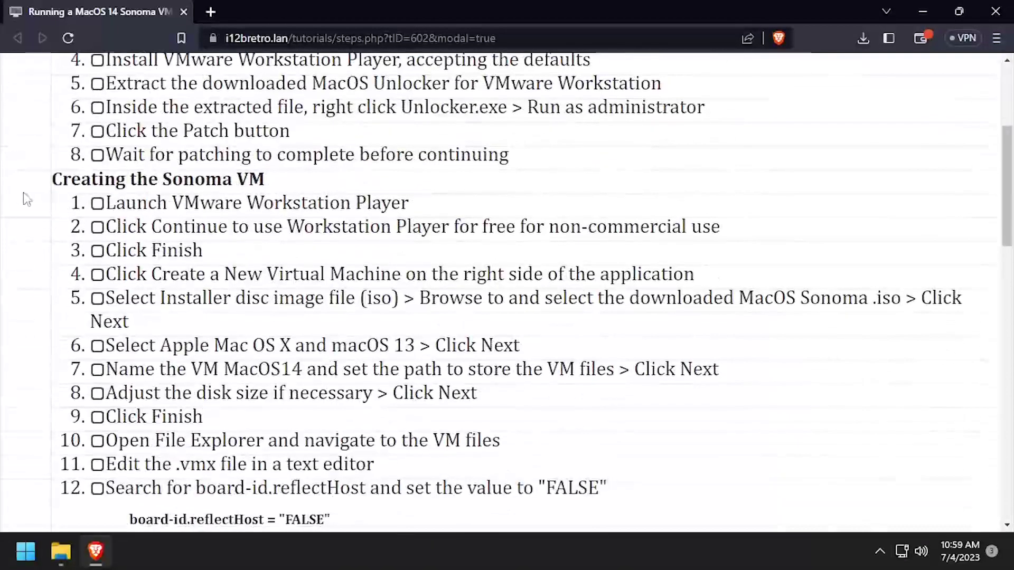
{"action": "left_click", "coordinate": [13, 559]}
{"action": "type", "text": "vmwa"}
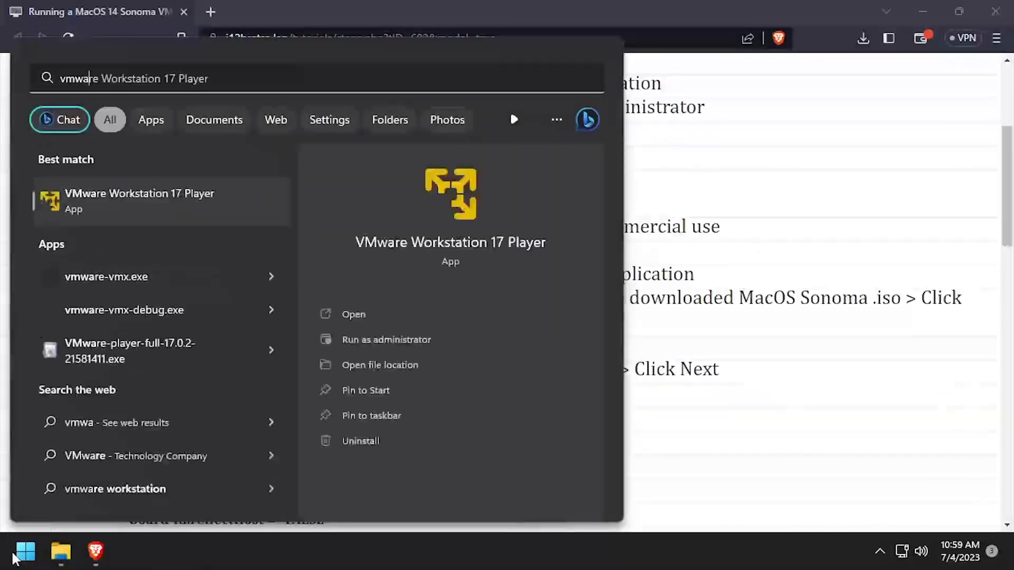
{"action": "key", "text": "Return"}
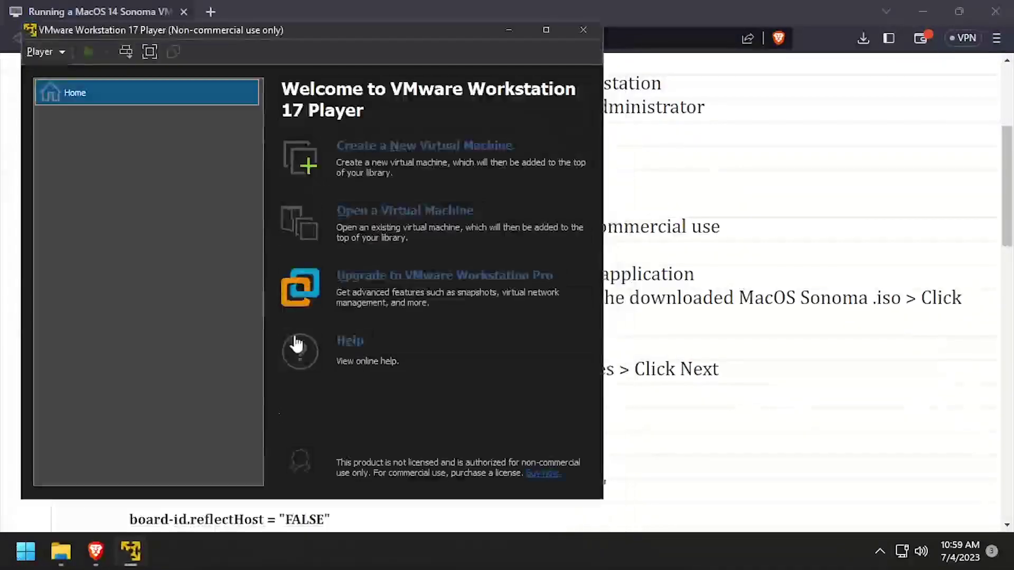
{"action": "left_click_drag", "start_coordinate": [282, 40], "coordinate": [457, 68]}
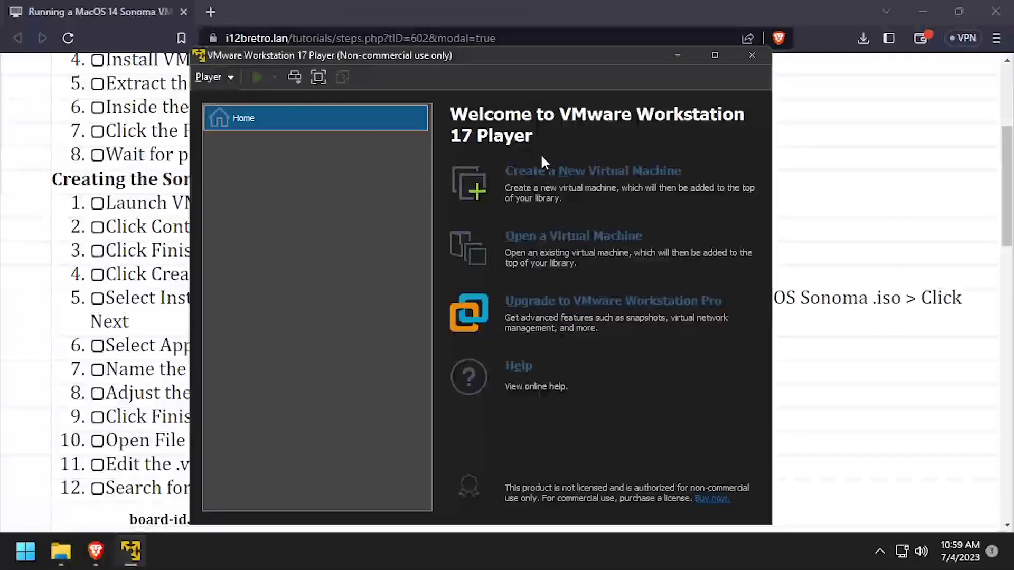
Start a new virtual machine using the D:\macOS 14.iso installer image
{"action": "left_click", "coordinate": [565, 176]}
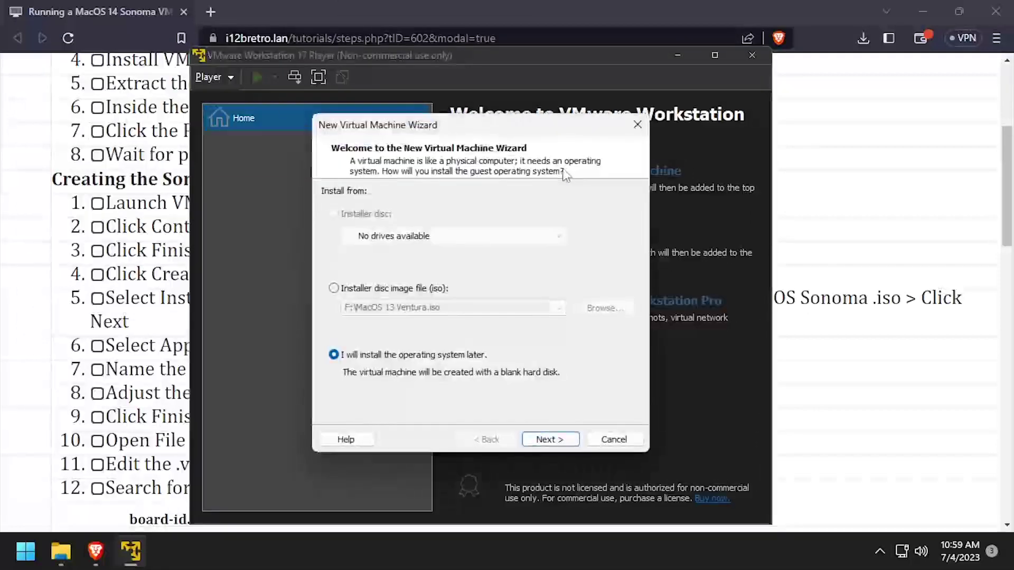
{"action": "left_click", "coordinate": [407, 291]}
{"action": "left_click", "coordinate": [607, 308]}
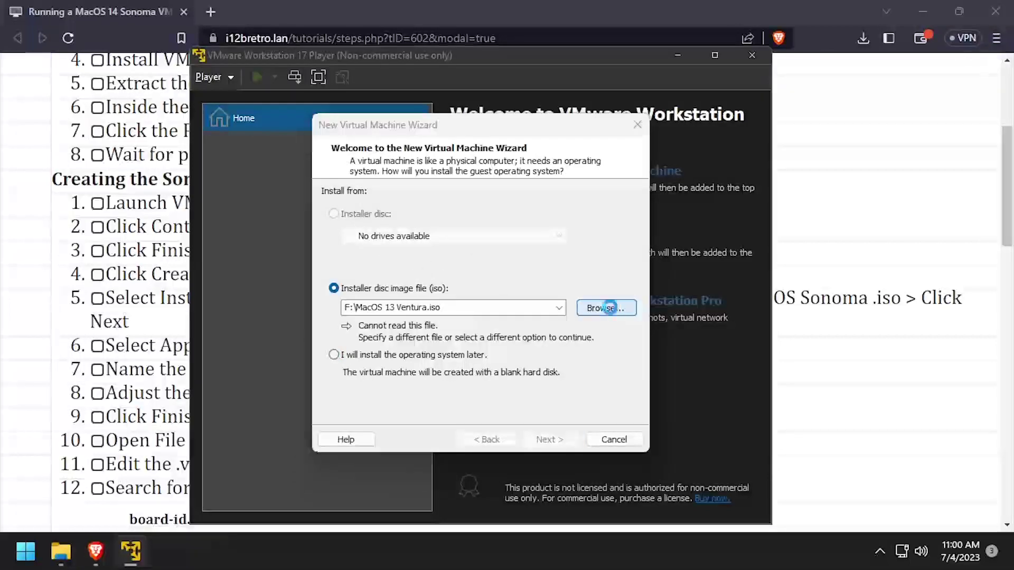
{"action": "left_click", "coordinate": [388, 308]}
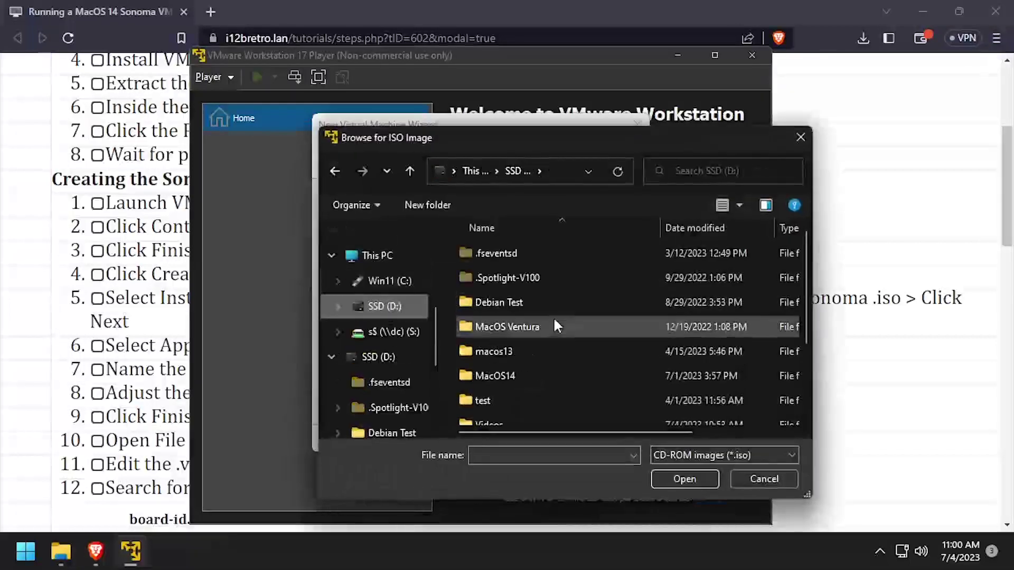
{"action": "scroll", "coordinate": [553, 316], "scroll_direction": "down", "scroll_amount": 3}
{"action": "left_click", "coordinate": [524, 415]}
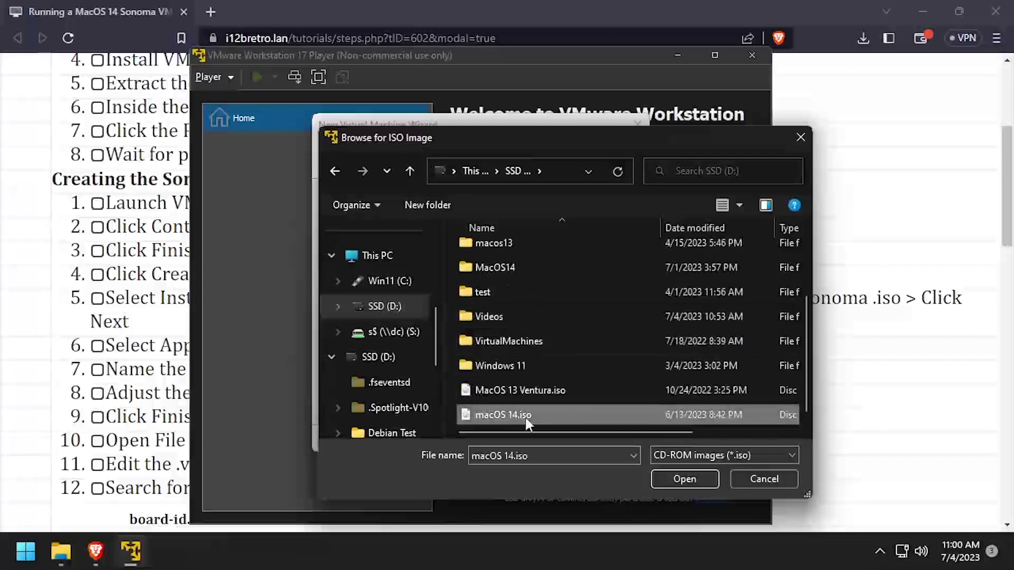
{"action": "double_click", "coordinate": [511, 419]}
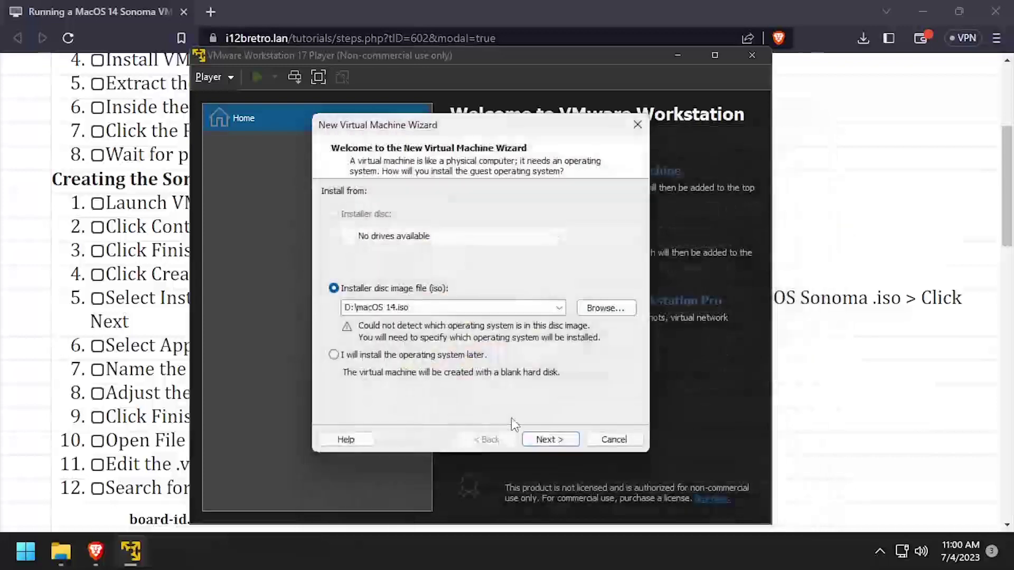
{"action": "left_click", "coordinate": [550, 440]}
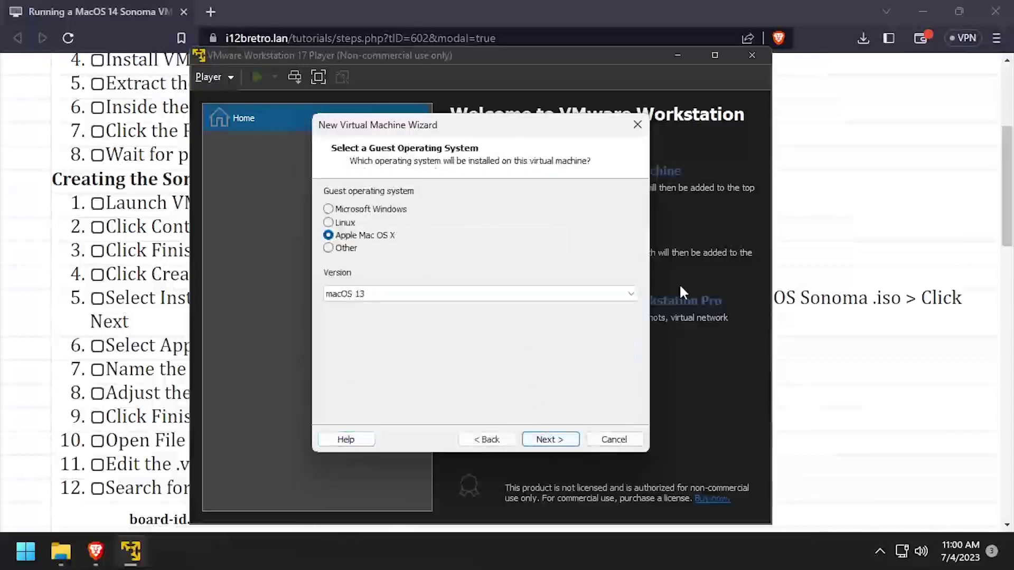
Choose guest OS macOS 13, name the VM macOS 14 on D:\, with an 80 GB disk
{"action": "left_click", "coordinate": [557, 438]}
{"action": "key", "text": "End"}
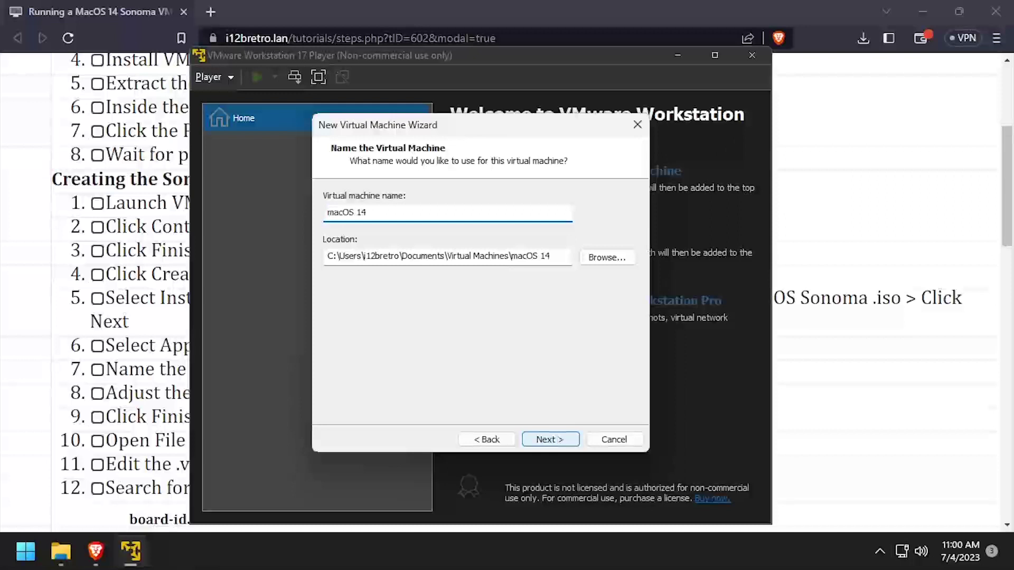
{"action": "left_click", "coordinate": [607, 257]}
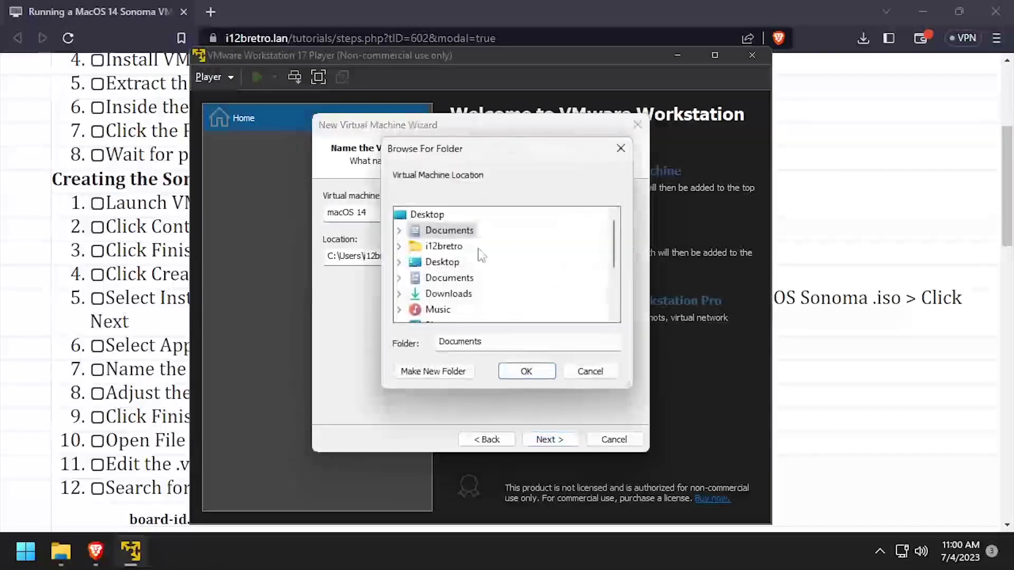
{"action": "scroll", "coordinate": [413, 245], "scroll_direction": "down", "scroll_amount": 3}
{"action": "double_click", "coordinate": [436, 292]}
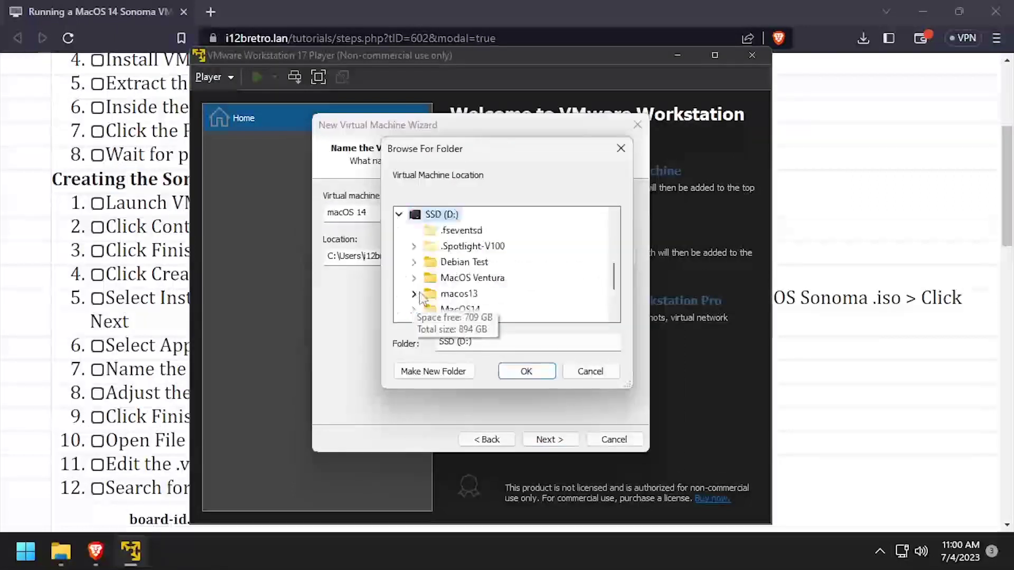
{"action": "left_click", "coordinate": [525, 373]}
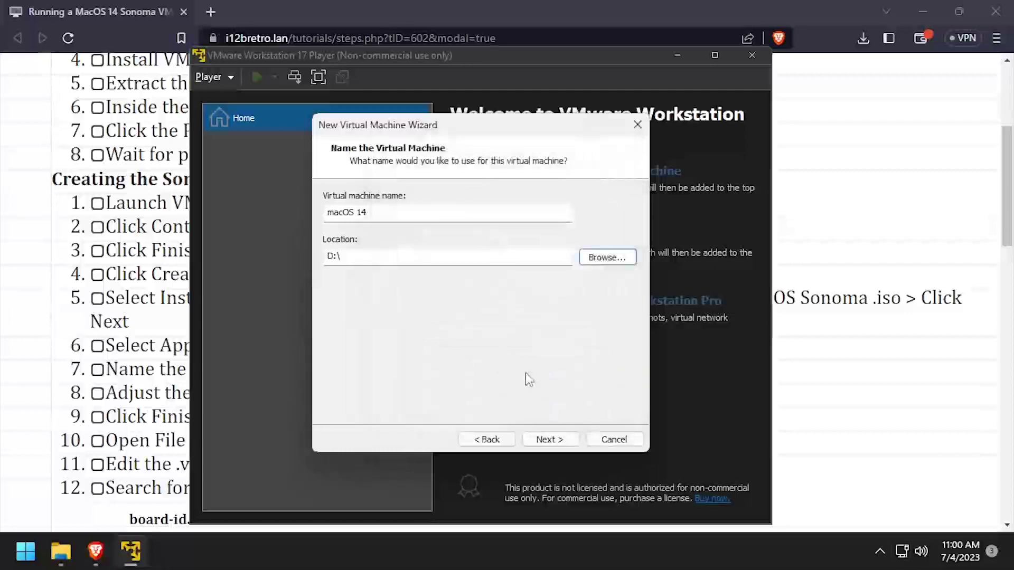
{"action": "left_click", "coordinate": [550, 439]}
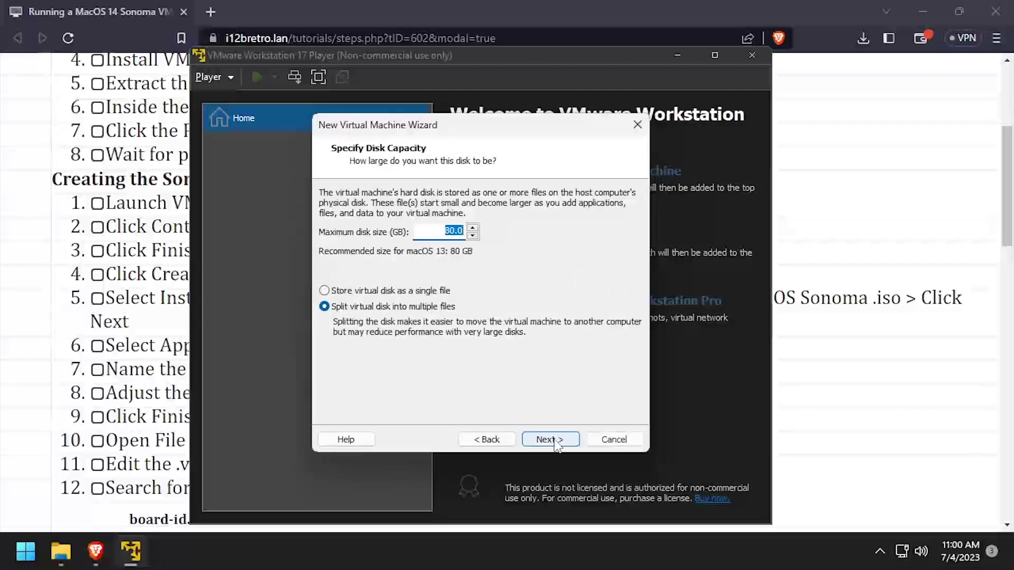
{"action": "left_click", "coordinate": [554, 442]}
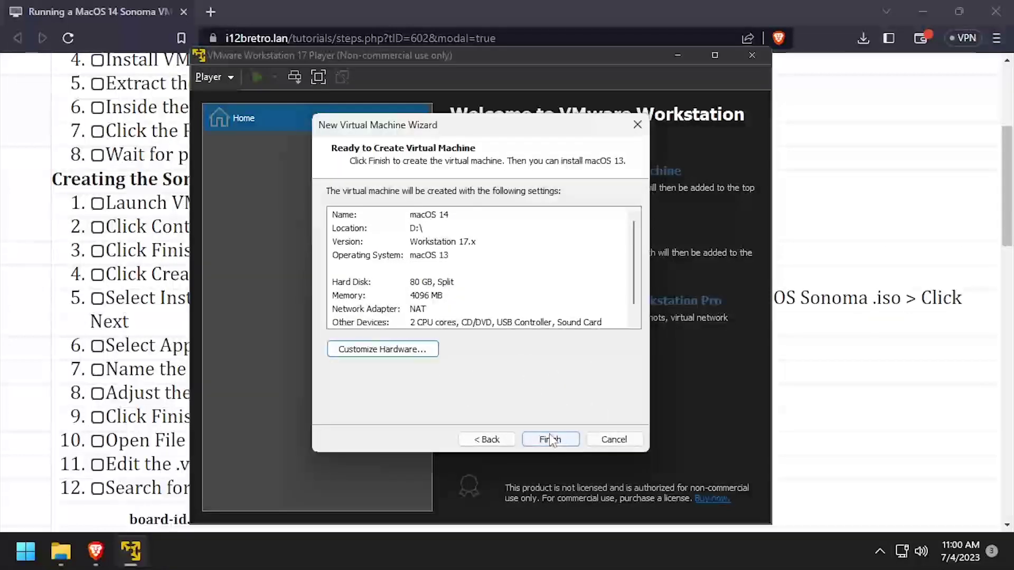
{"action": "left_click", "coordinate": [550, 440]}
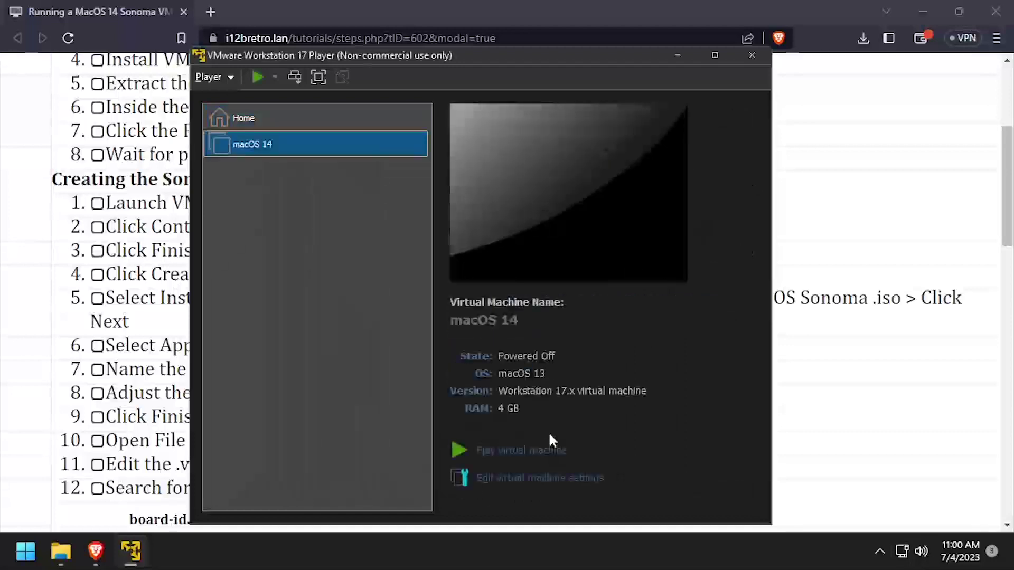
Open macOS 14.vmx from SSD (D:) in Notepad via Open with
{"action": "left_click", "coordinate": [61, 551]}
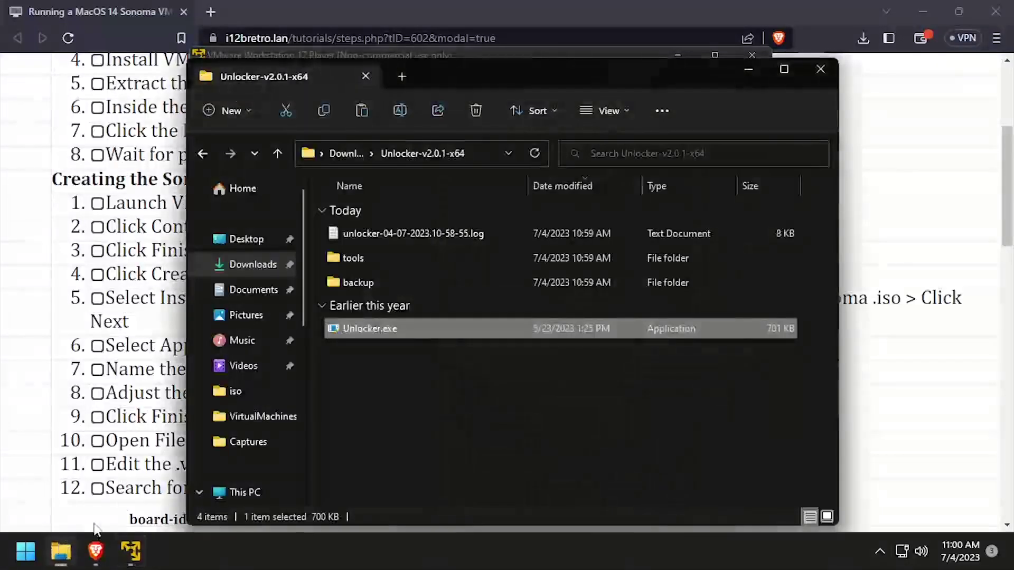
{"action": "scroll", "coordinate": [242, 423], "scroll_direction": "down", "scroll_amount": 2}
{"action": "left_click", "coordinate": [252, 417]}
{"action": "scroll", "coordinate": [378, 310], "scroll_direction": "down", "scroll_amount": 4}
{"action": "left_click", "coordinate": [378, 310]}
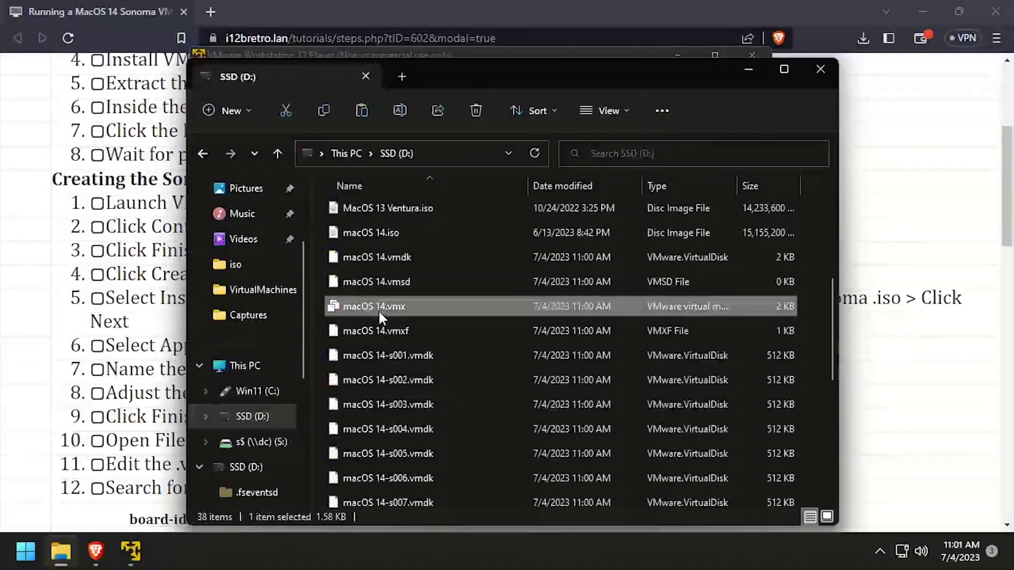
{"action": "right_click", "coordinate": [378, 310]}
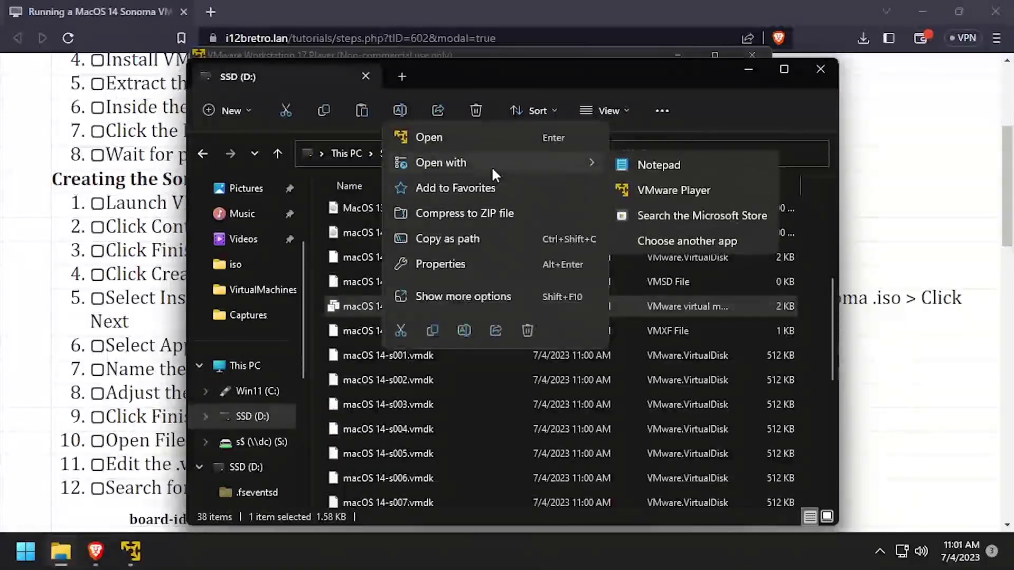
{"action": "left_click", "coordinate": [630, 175]}
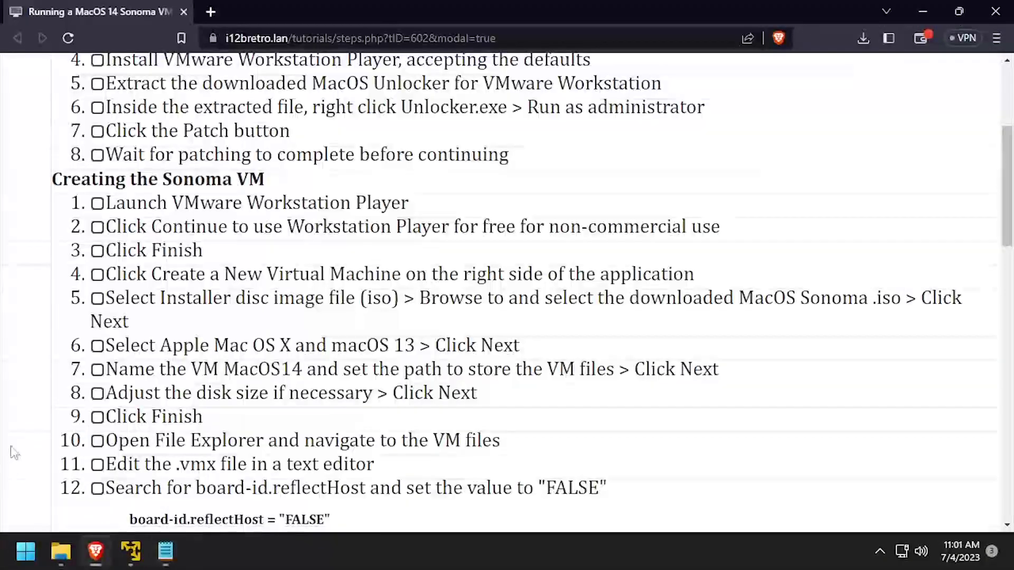
{"action": "scroll", "coordinate": [24, 424], "scroll_direction": "down", "scroll_amount": 3}
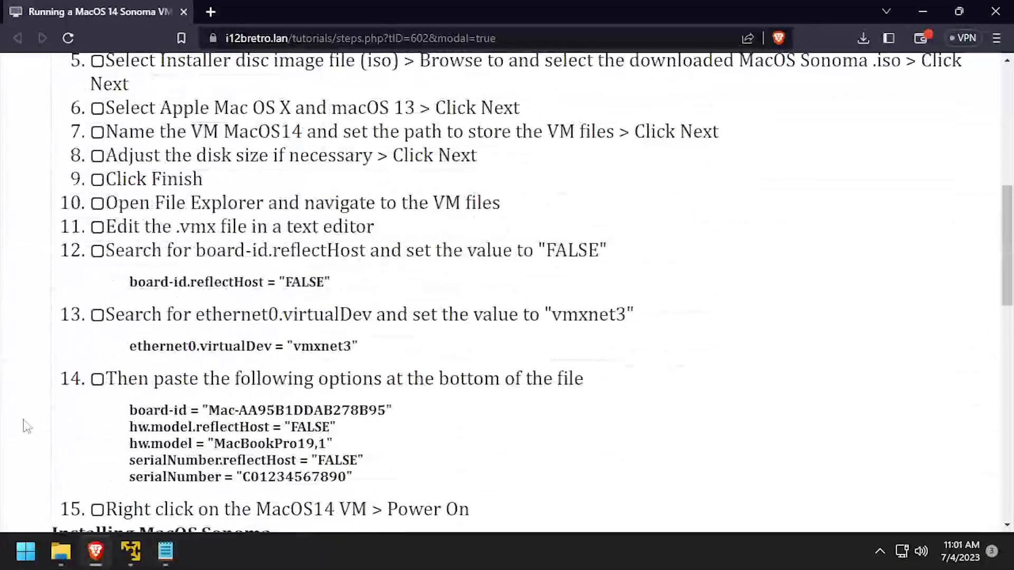
Find board-id.reflectHost in the vmx file and change its value to FALSE
{"action": "left_click", "coordinate": [166, 553]}
{"action": "left_click_drag", "start_coordinate": [264, 11], "coordinate": [721, 104]}
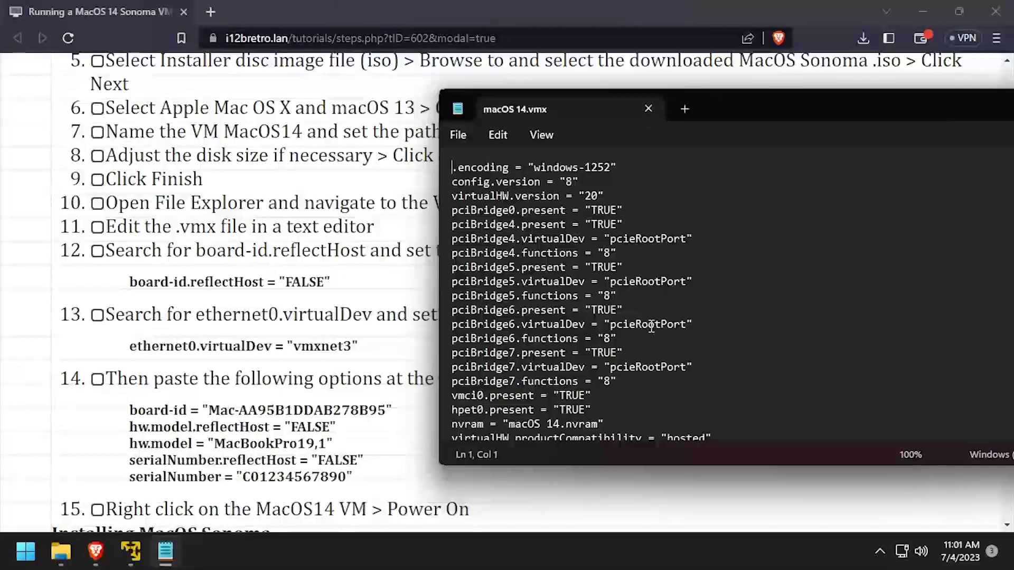
{"action": "key", "text": "ctrl+f"}
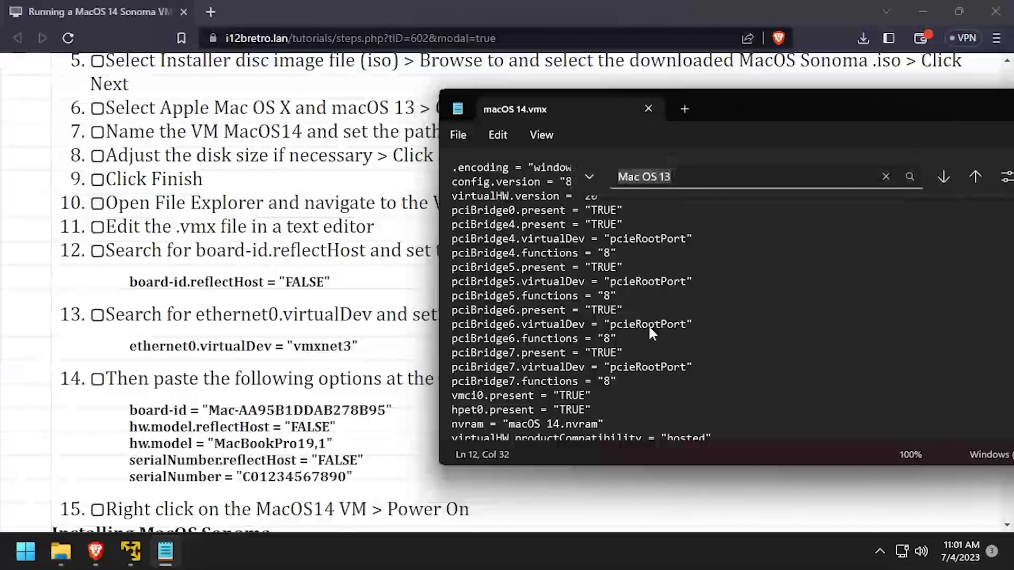
{"action": "type", "text": "reflecthost"}
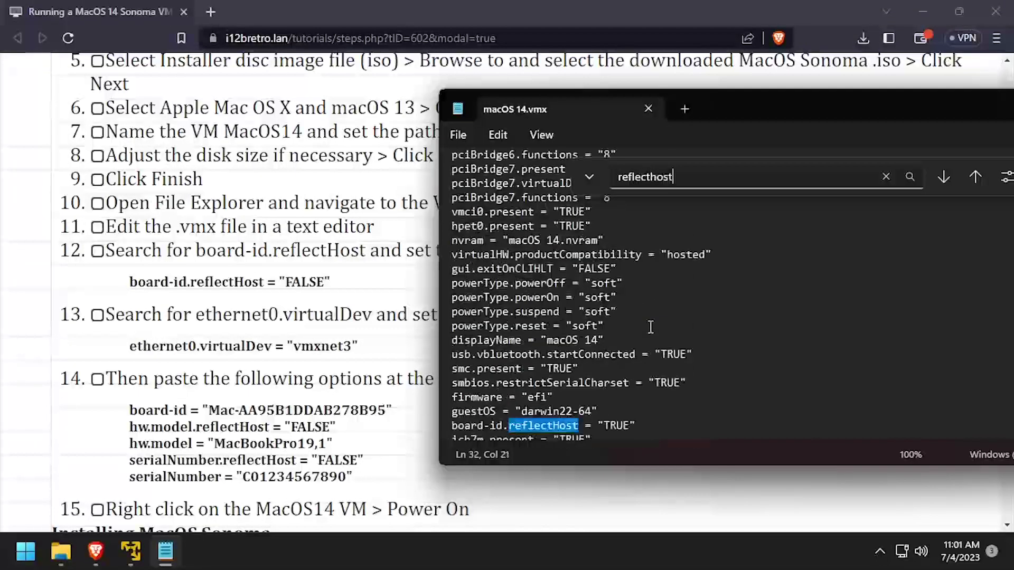
{"action": "key", "text": "Escape"}
{"action": "key", "text": "Right"}
{"action": "key", "text": "Right"}
{"action": "key", "text": "Right"}
{"action": "key", "text": "Right"}
{"action": "key", "text": "Right"}
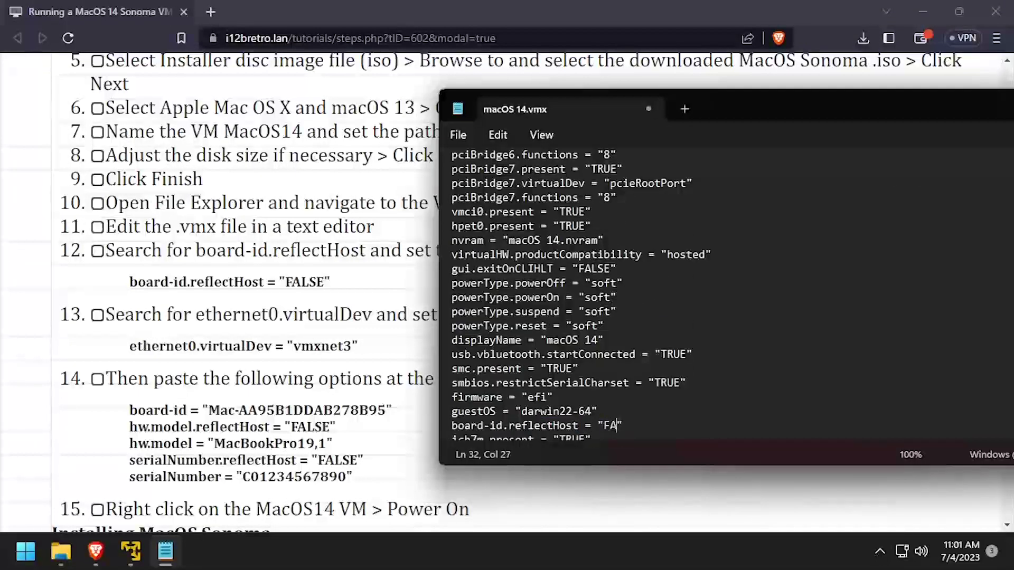
Search for virtualDev and confirm ethernet0.virtualDev reads vmxnet3
{"action": "key", "text": "ctrl+f"}
{"action": "type", "text": "v"}
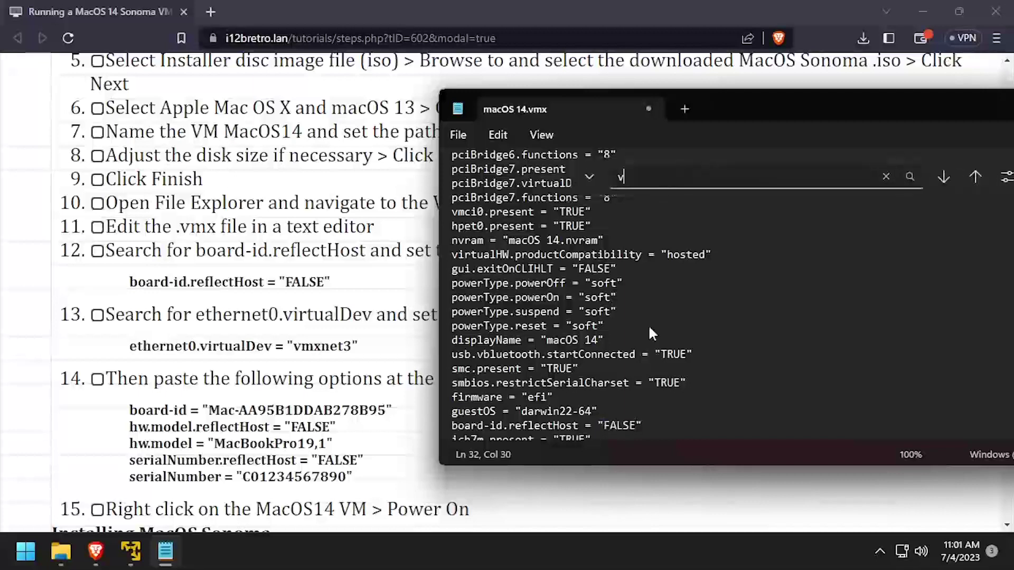
{"action": "type", "text": "irtualdev"}
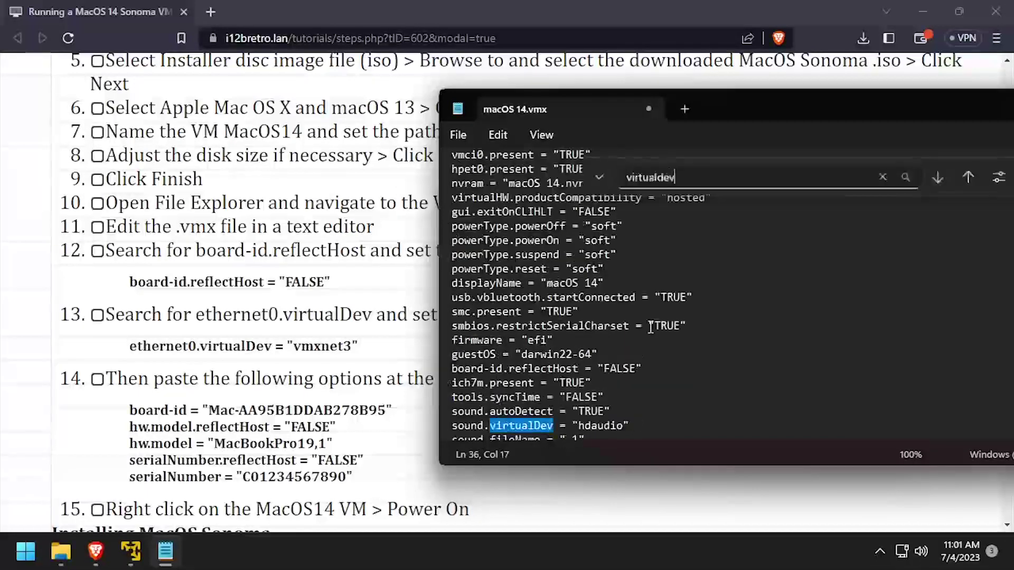
{"action": "key", "text": "Escape"}
{"action": "key", "text": "F3"}
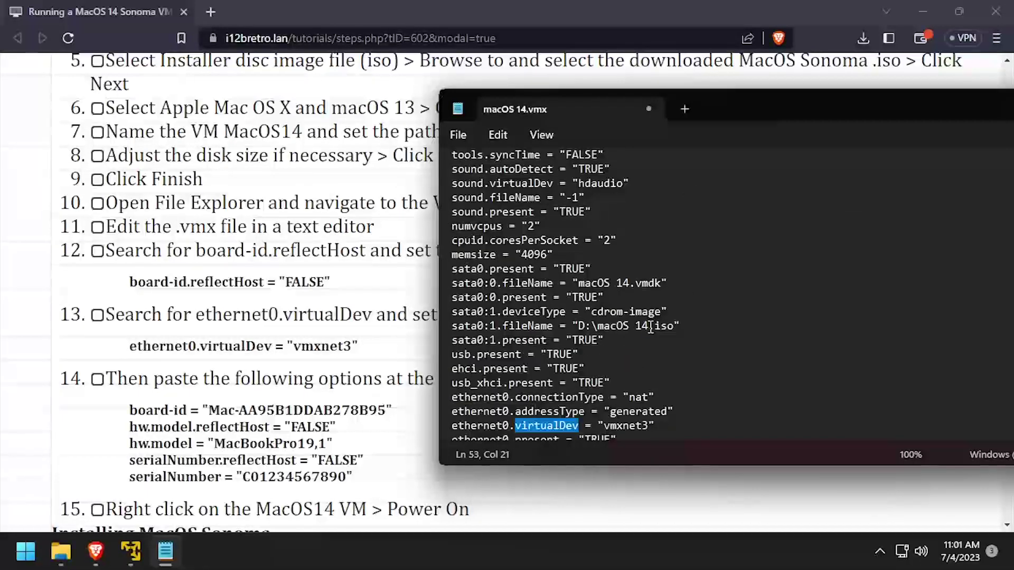
{"action": "key", "text": "Right"}
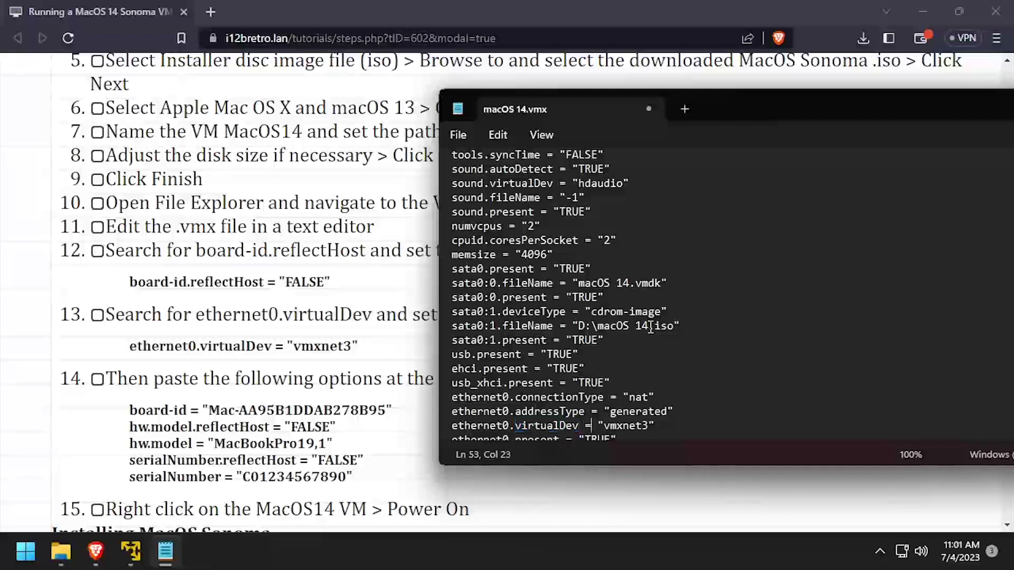
{"action": "left_click_drag", "start_coordinate": [129, 414], "coordinate": [351, 483]}
{"action": "key", "text": "ctrl+c"}
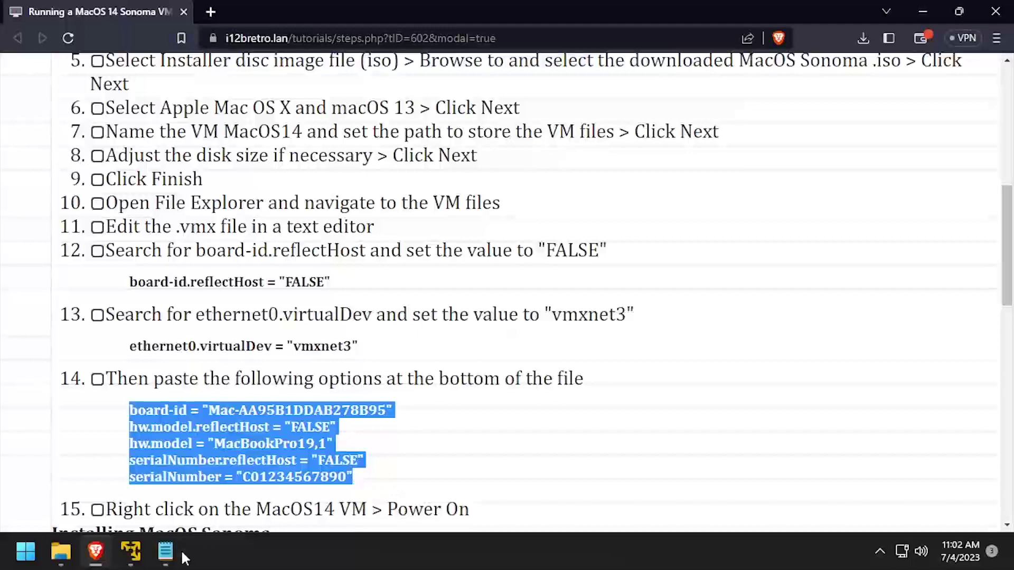
Paste the five board-id, hw.model and serialNumber lines at the end of macOS 14.vmx
{"action": "left_click", "coordinate": [165, 551]}
{"action": "scroll", "coordinate": [633, 423], "scroll_direction": "down", "scroll_amount": 3}
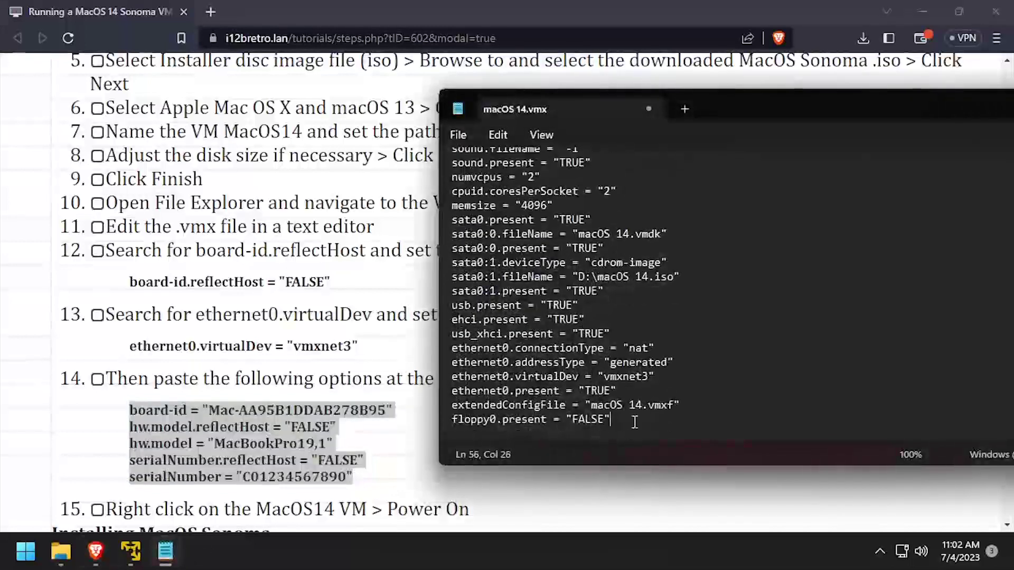
{"action": "key", "text": "Return"}
{"action": "key", "text": "ctrl+v"}
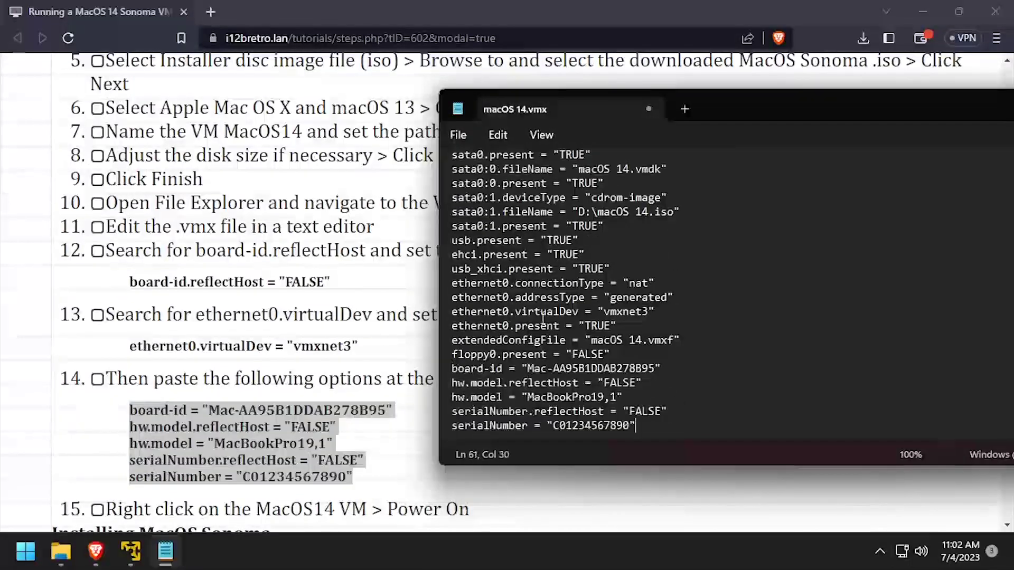
Save macOS 14.vmx and exit Notepad
{"action": "left_click", "coordinate": [460, 135]}
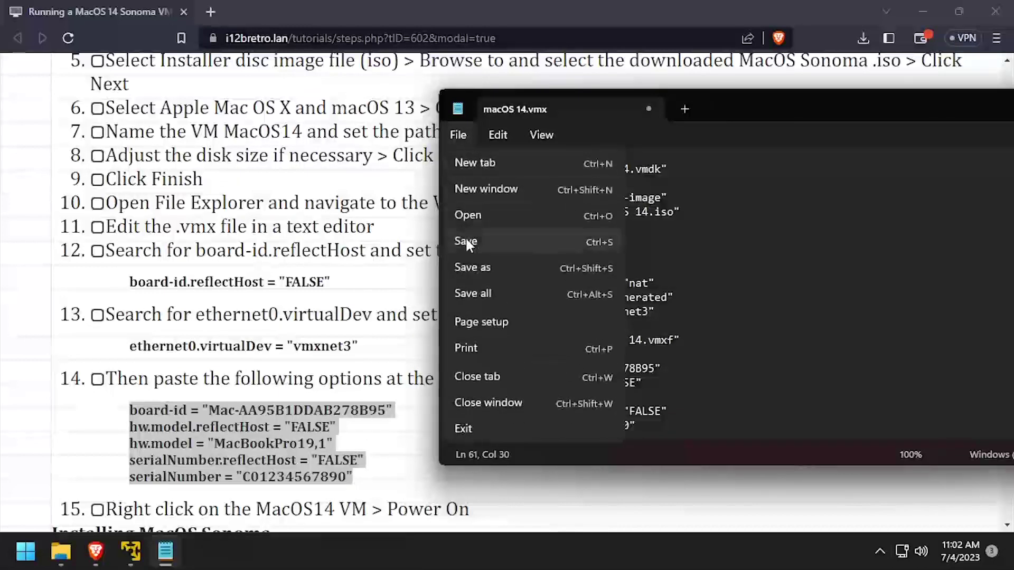
{"action": "left_click", "coordinate": [465, 236]}
{"action": "left_click", "coordinate": [467, 135]}
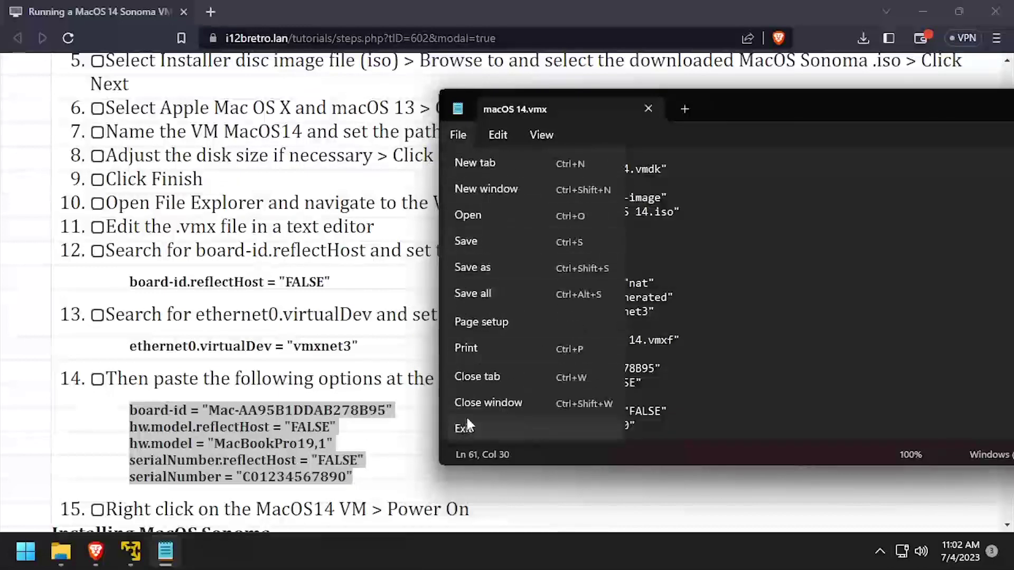
{"action": "left_click", "coordinate": [465, 420]}
{"action": "scroll", "coordinate": [210, 260], "scroll_direction": "down", "scroll_amount": 1}
{"action": "scroll", "coordinate": [210, 260], "scroll_direction": "down", "scroll_amount": 3}
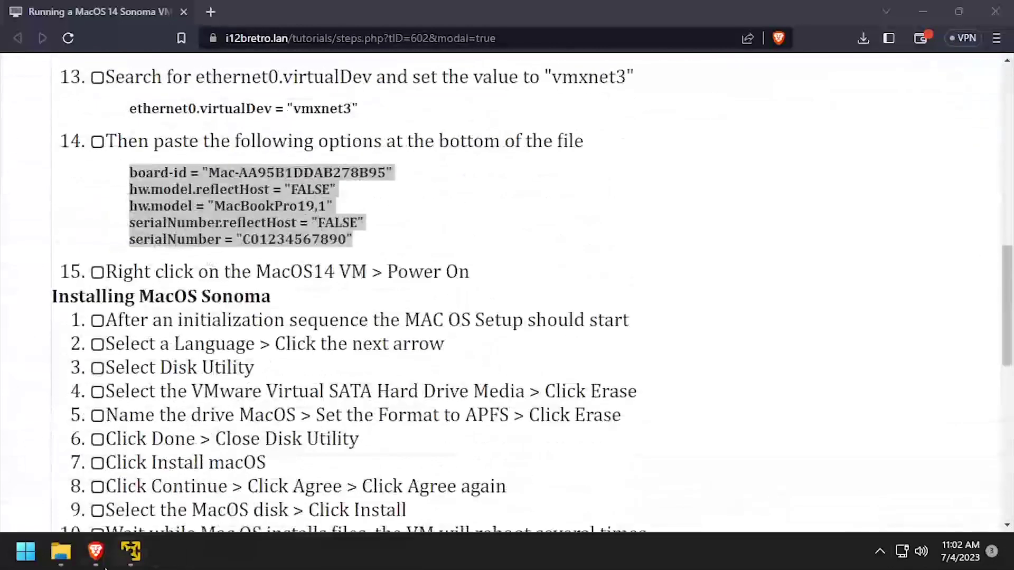
{"action": "left_click", "coordinate": [131, 553]}
Power on the macOS 14 VM and maximize its window to full screen
{"action": "right_click", "coordinate": [256, 140]}
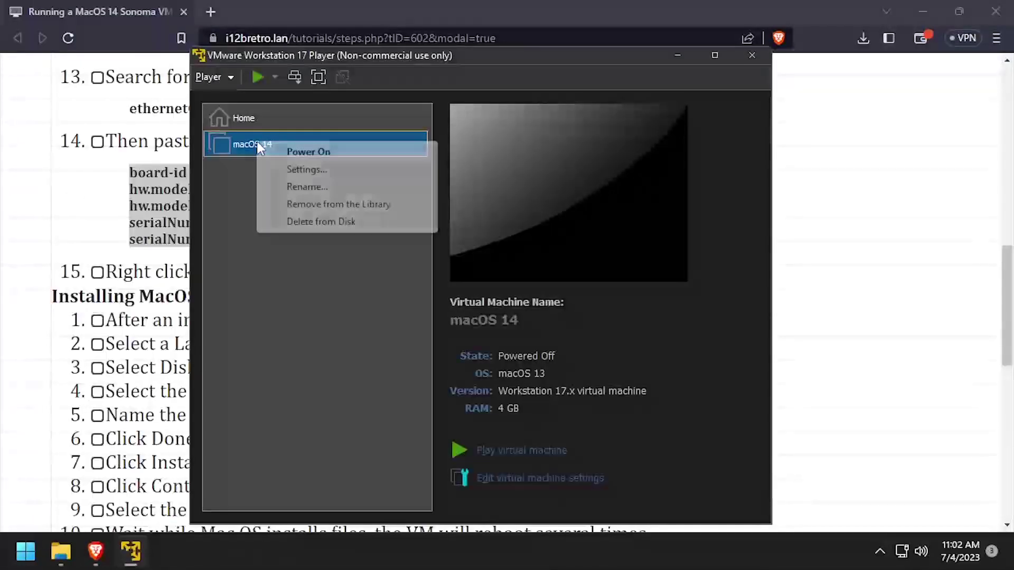
{"action": "left_click", "coordinate": [268, 151]}
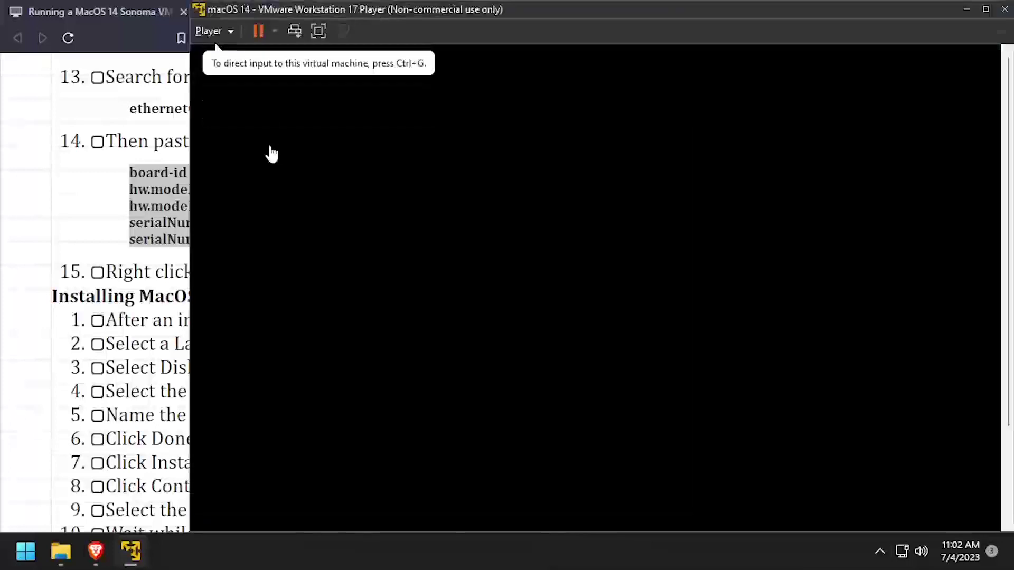
{"action": "double_click", "coordinate": [457, 10]}
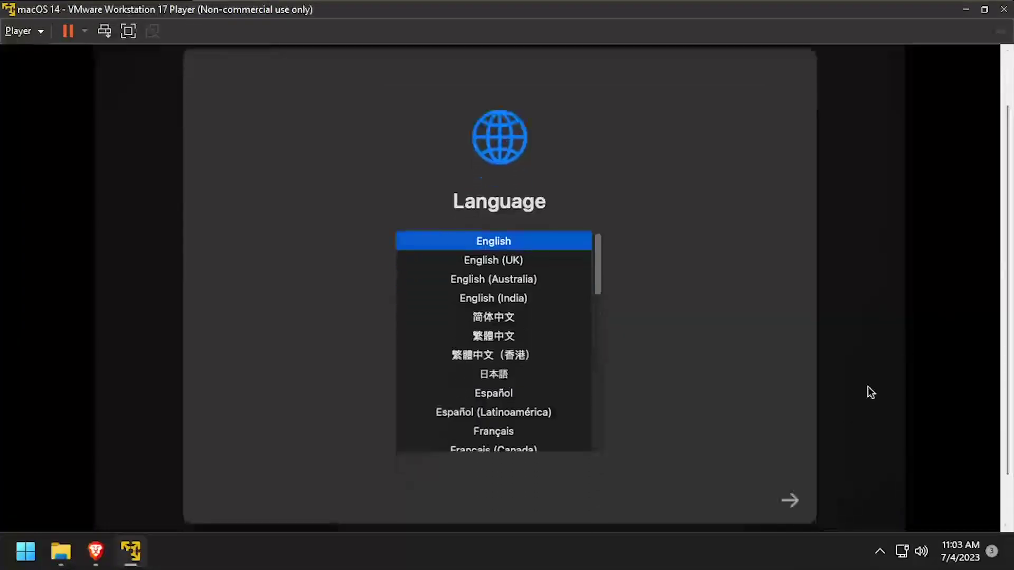
Pick English, erase the VMware Virtual SATA drive as APFS volume 'MacOS', and close Disk Utility
{"action": "left_click", "coordinate": [790, 501]}
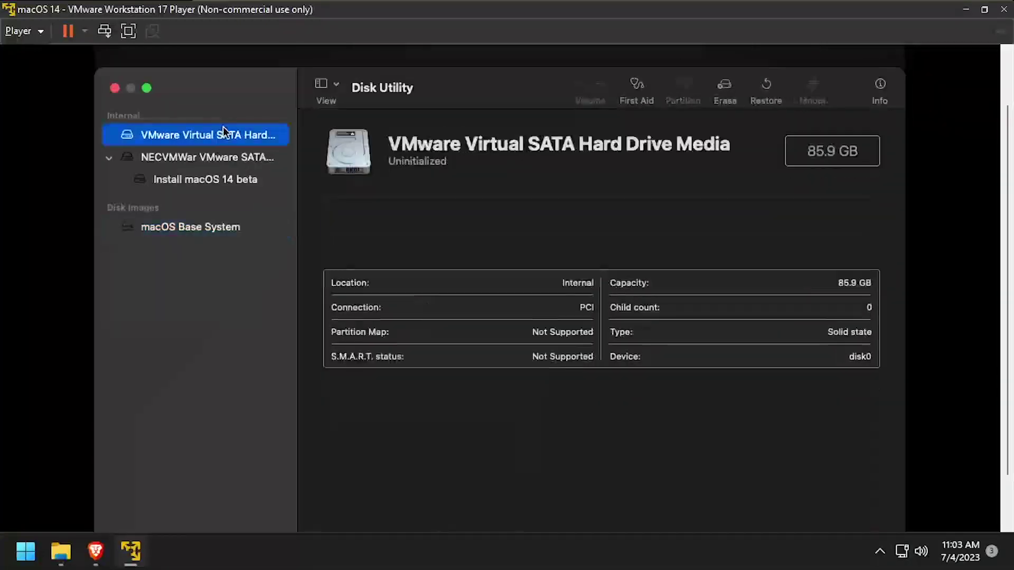
{"action": "left_click", "coordinate": [718, 84]}
{"action": "type", "text": "MacOS"}
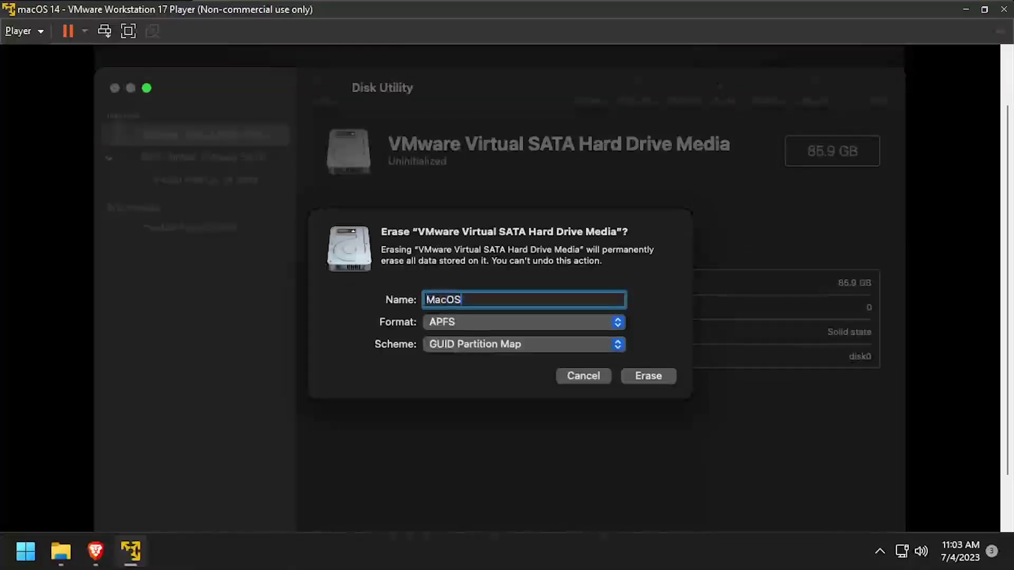
{"action": "left_click", "coordinate": [644, 377]}
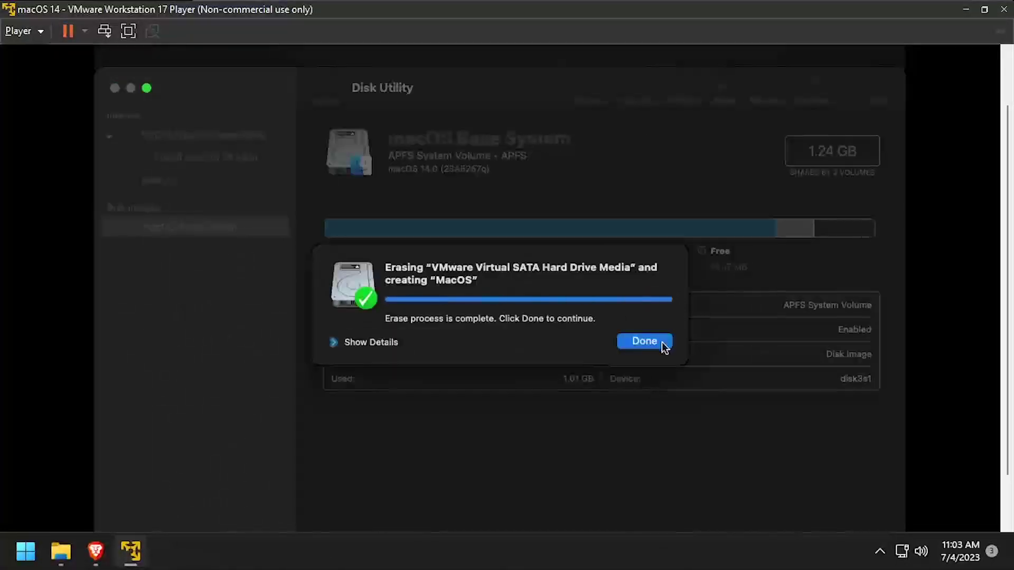
{"action": "left_click", "coordinate": [663, 343]}
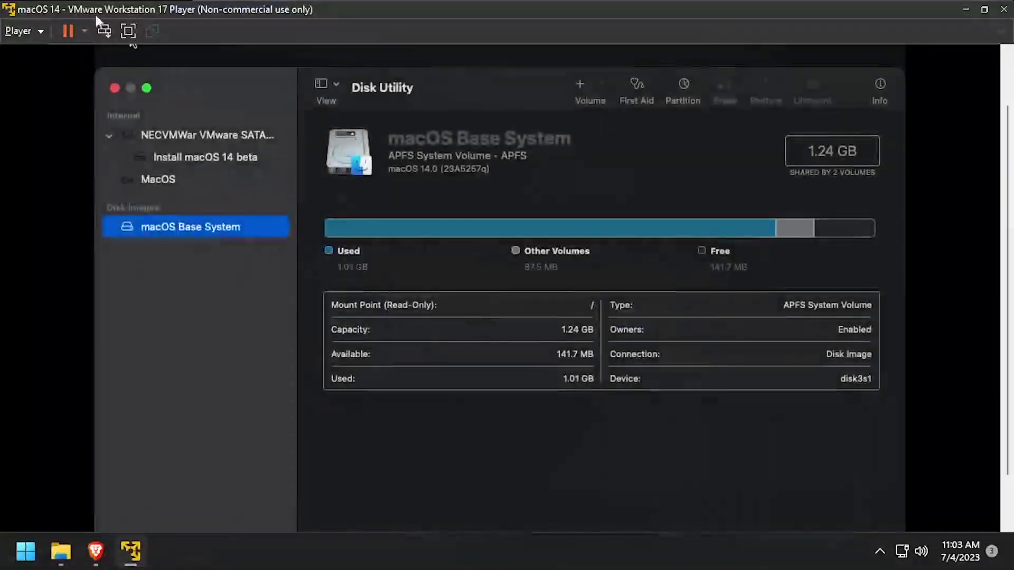
{"action": "left_click", "coordinate": [115, 88]}
{"action": "double_click", "coordinate": [509, 200]}
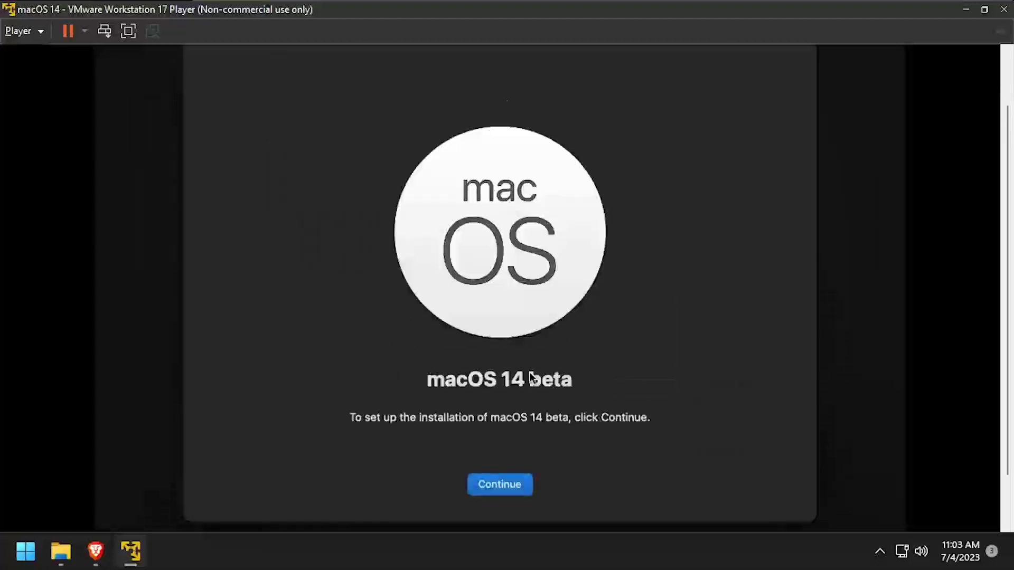
Agree to the license and install macOS 14 beta onto the MacOS disk
{"action": "left_click", "coordinate": [509, 489]}
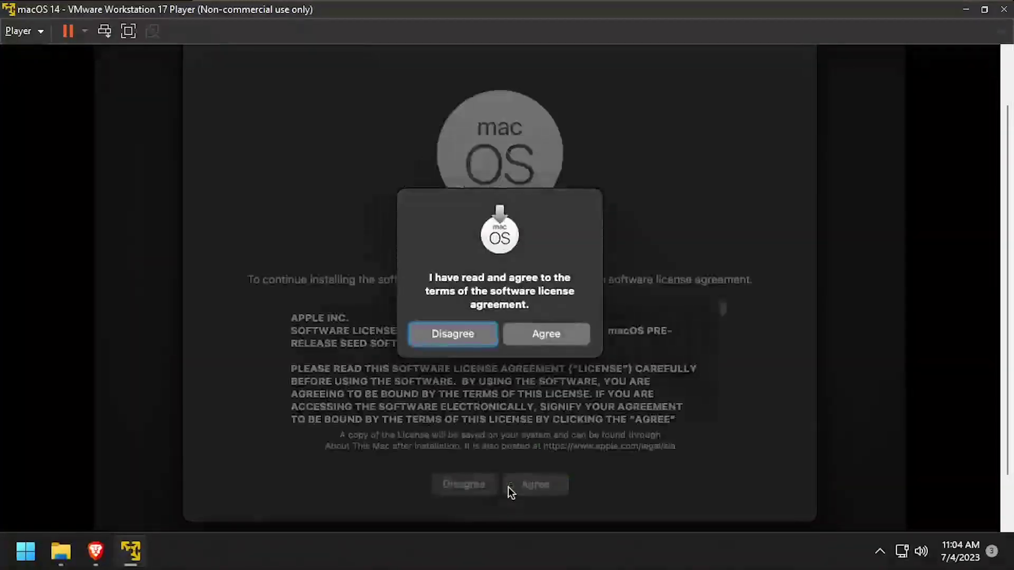
{"action": "left_click", "coordinate": [544, 328]}
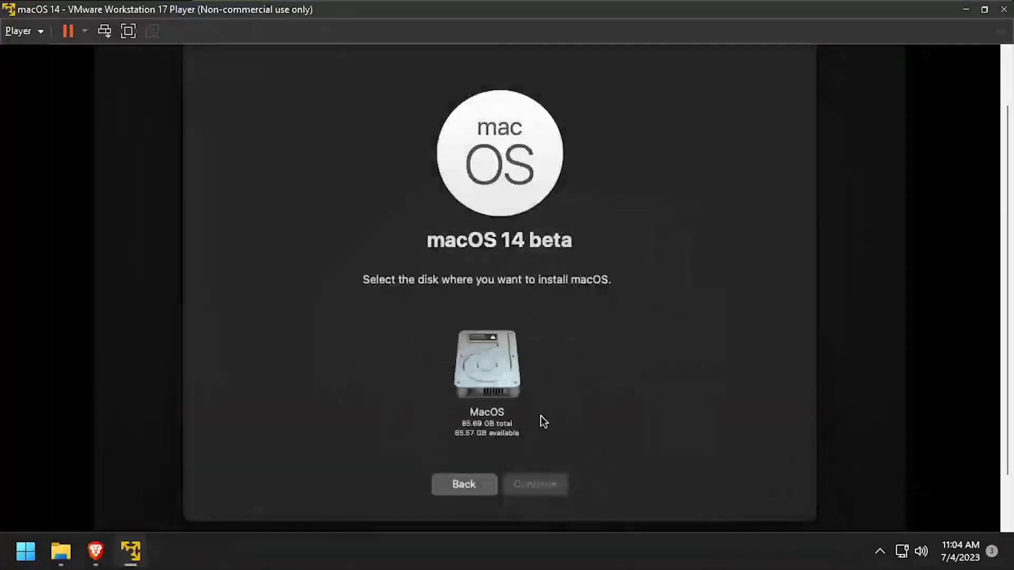
{"action": "left_click", "coordinate": [486, 423]}
{"action": "left_click", "coordinate": [535, 484]}
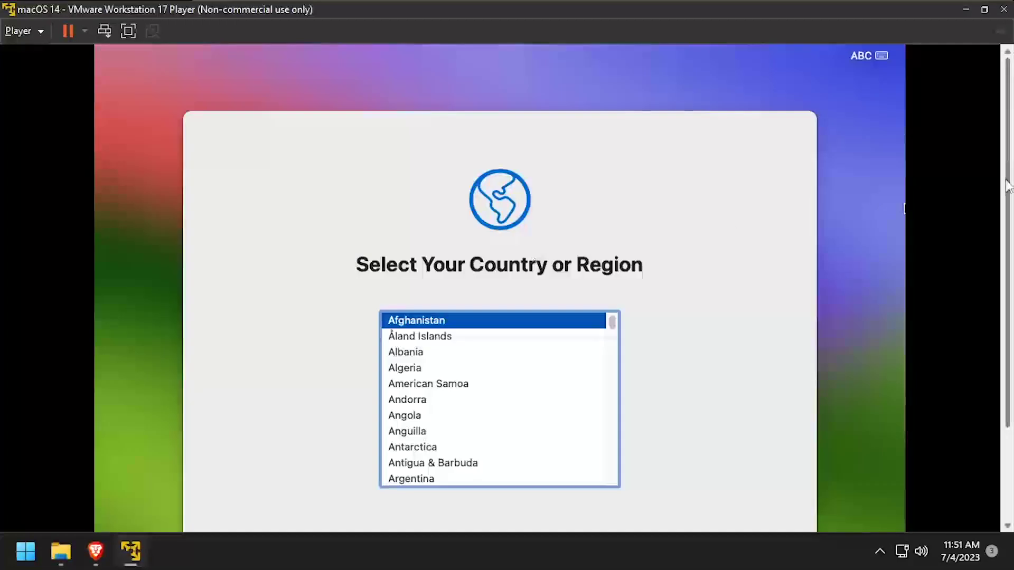
{"action": "left_click_drag", "start_coordinate": [1011, 184], "coordinate": [1009, 234]}
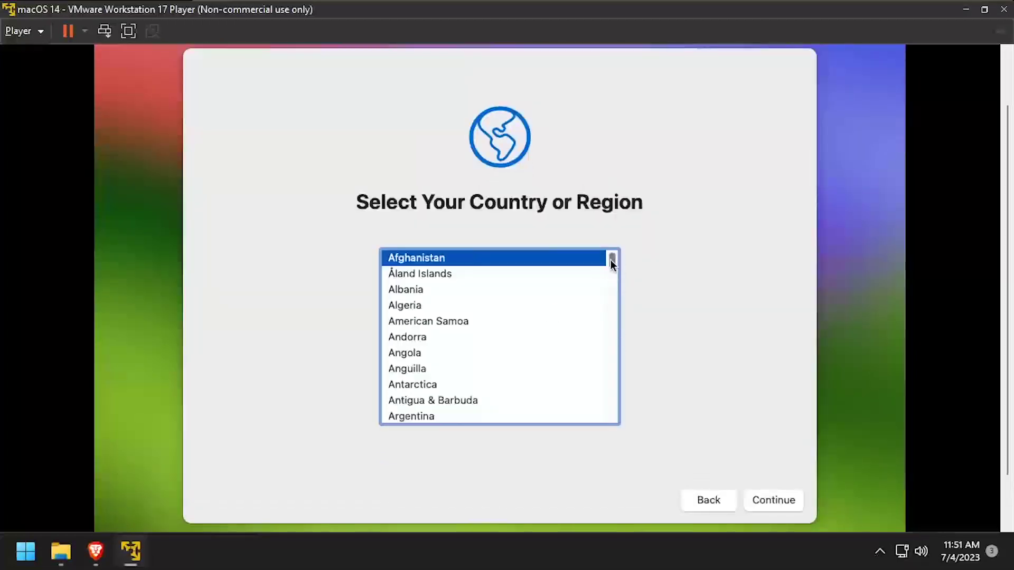
{"action": "left_click_drag", "start_coordinate": [615, 262], "coordinate": [613, 410]}
Choose United States as the region and accept the language, accessibility and privacy pages
{"action": "left_click", "coordinate": [426, 288]}
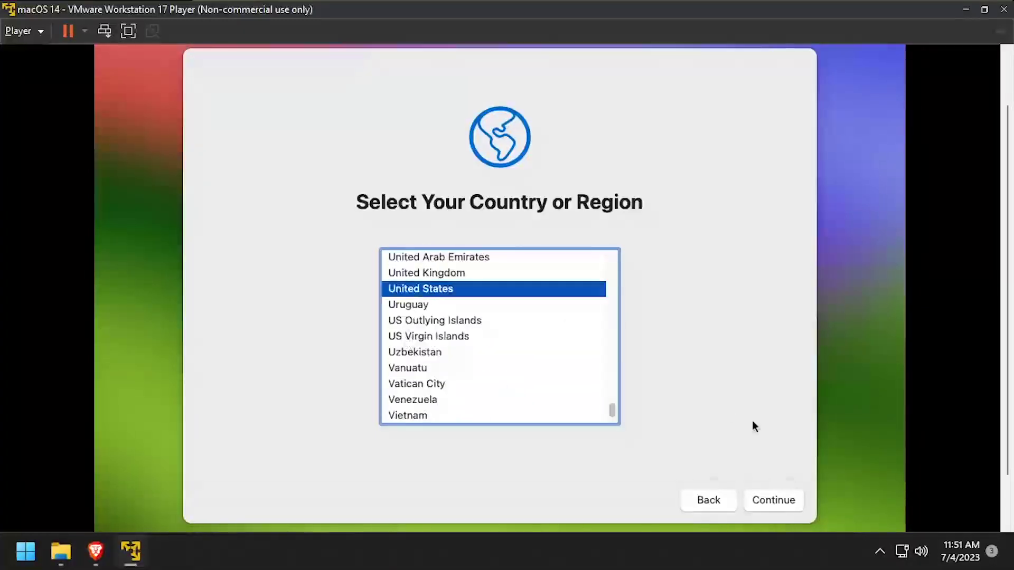
{"action": "left_click", "coordinate": [777, 502]}
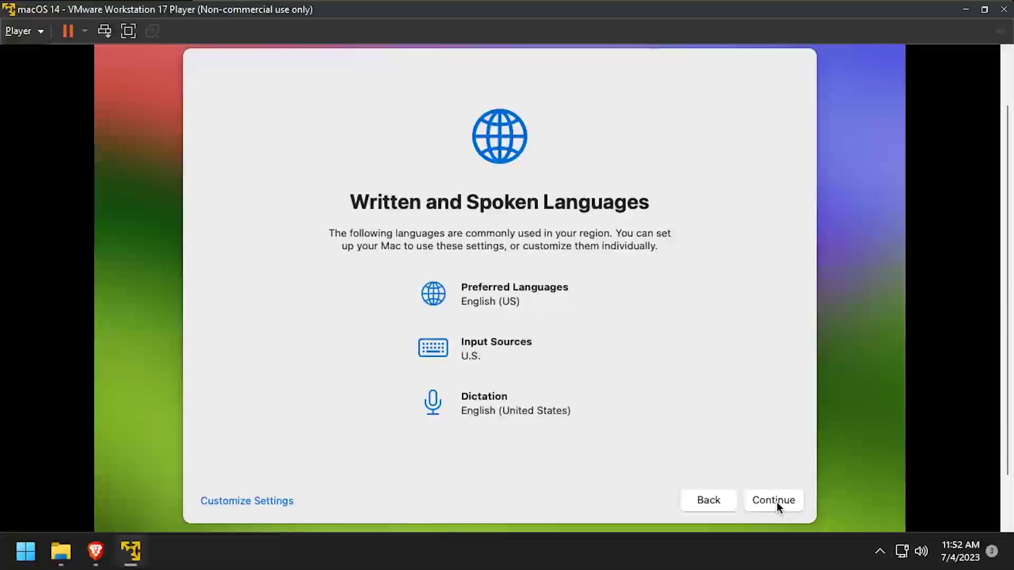
{"action": "left_click", "coordinate": [777, 502]}
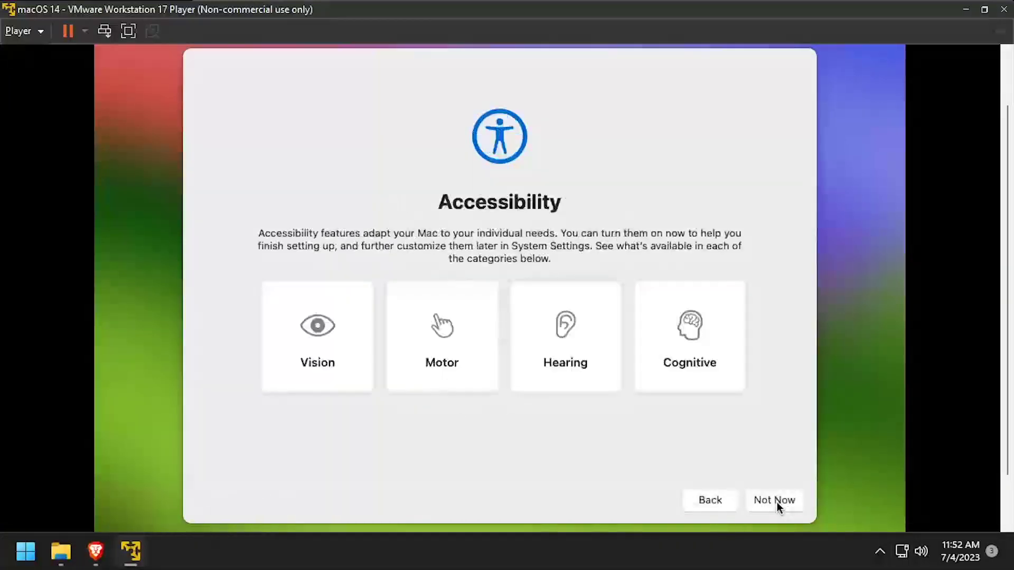
{"action": "left_click", "coordinate": [777, 502]}
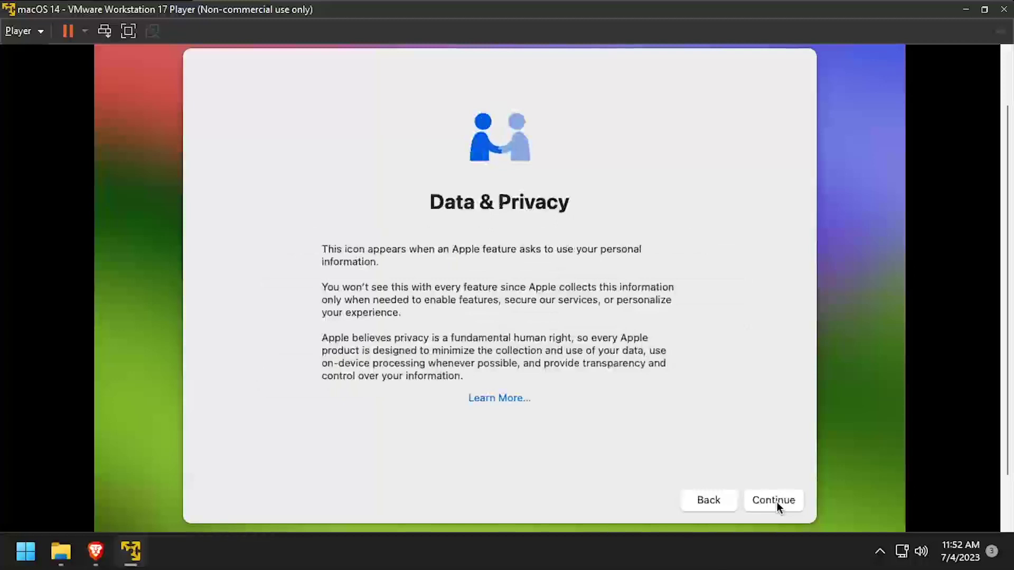
{"action": "left_click", "coordinate": [777, 502]}
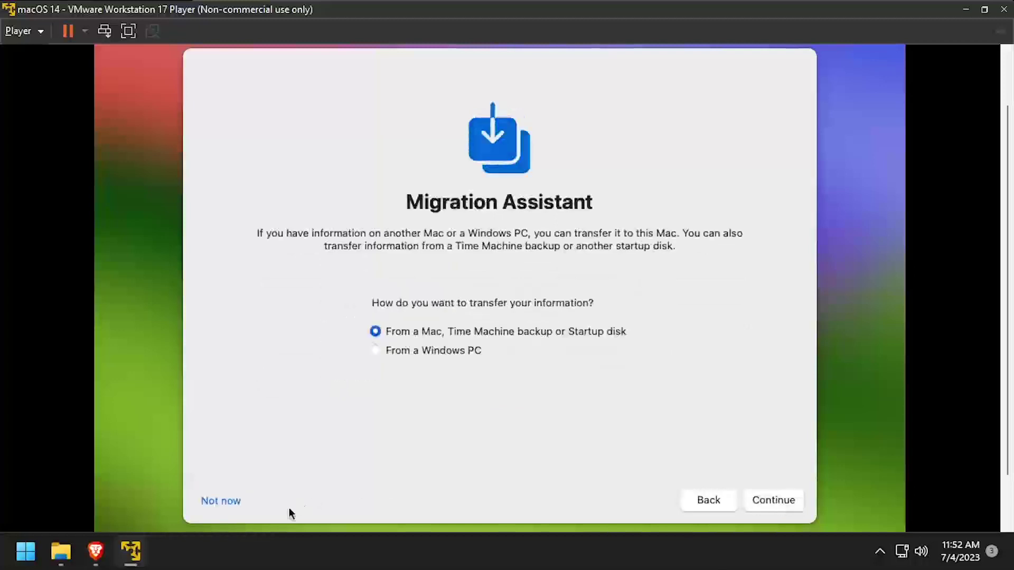
Skip information transfer and Apple ID sign-in, then agree to the license terms
{"action": "left_click", "coordinate": [234, 503]}
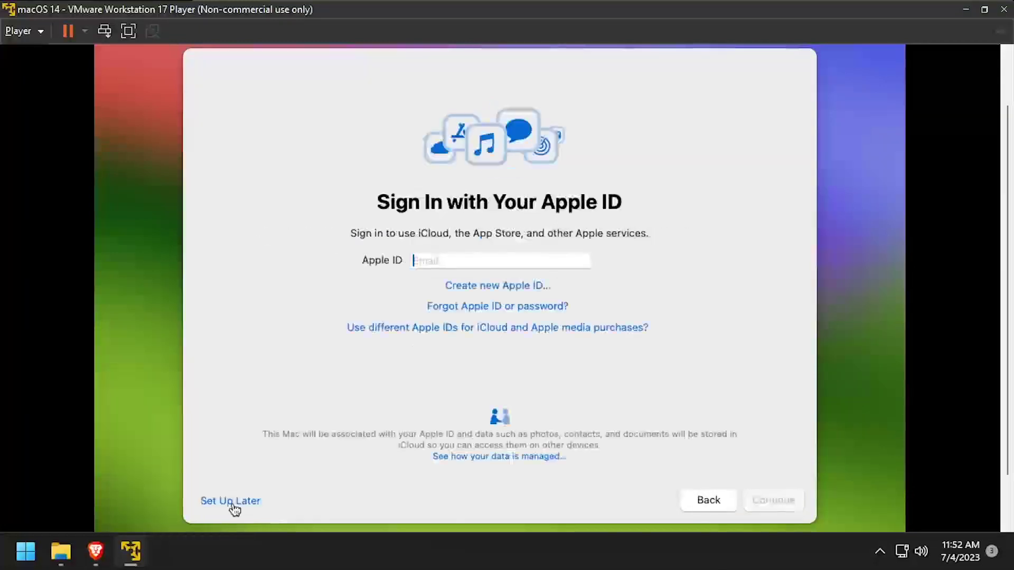
{"action": "left_click", "coordinate": [232, 502]}
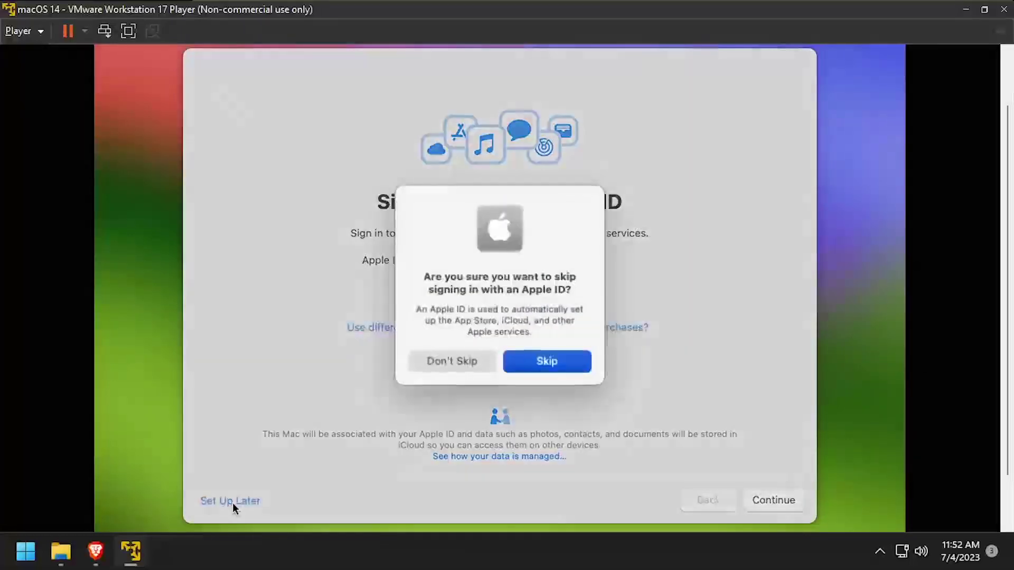
{"action": "left_click", "coordinate": [557, 361]}
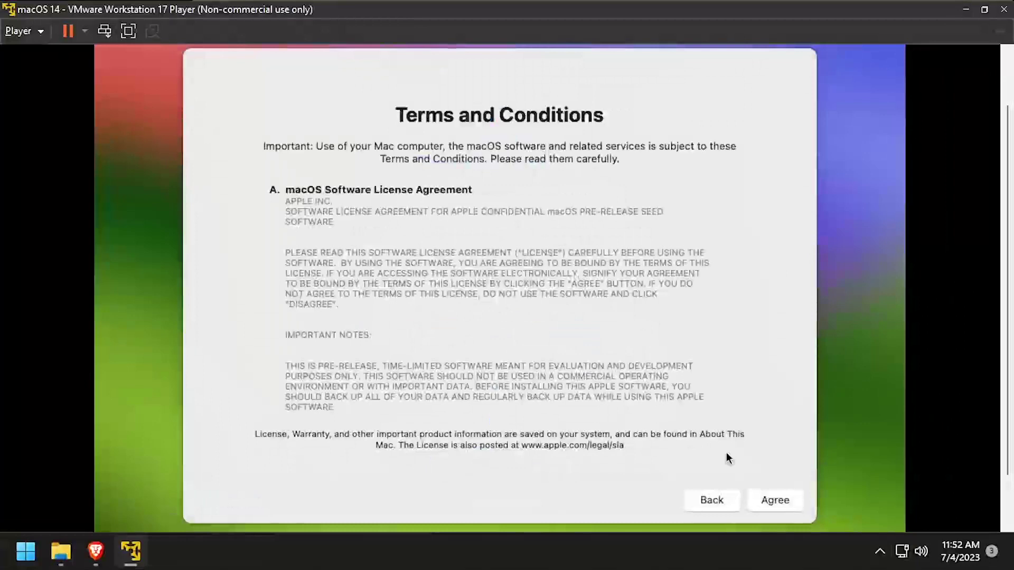
{"action": "left_click", "coordinate": [767, 500]}
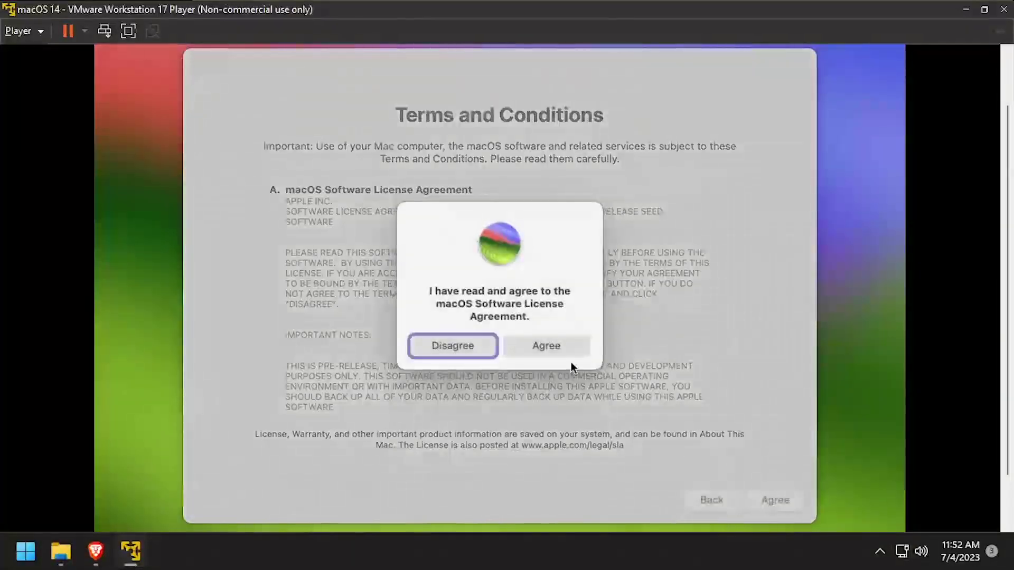
Confirm the license agreement and create a user account with a full name and verified password
{"action": "left_click", "coordinate": [558, 361]}
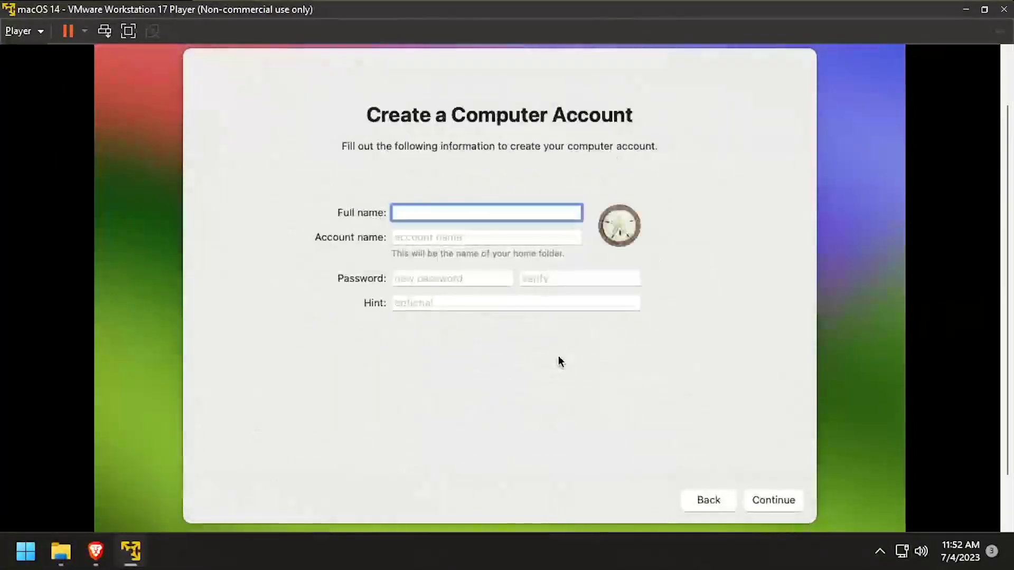
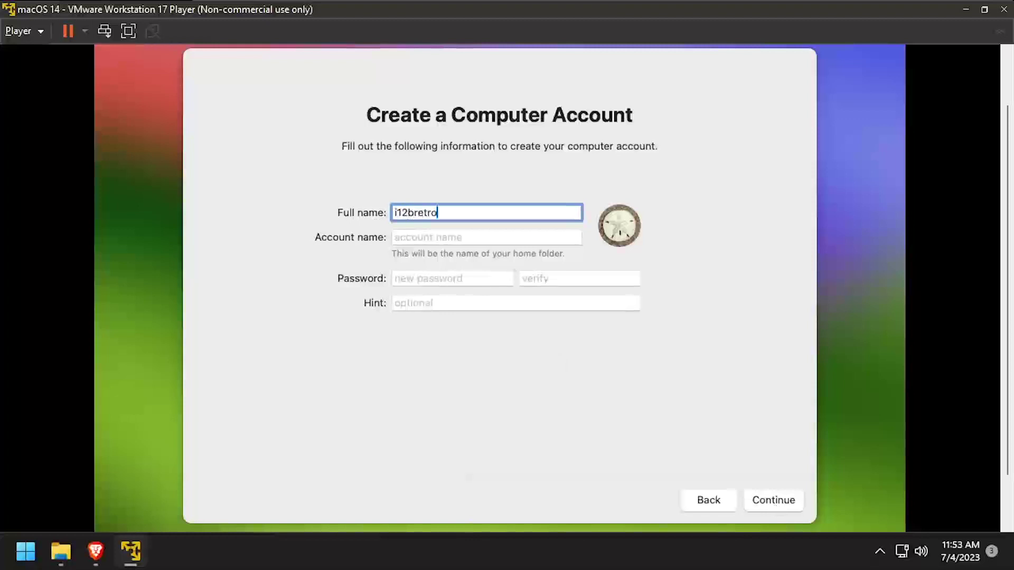
{"action": "key", "text": "Tab"}
{"action": "key", "text": "Tab"}
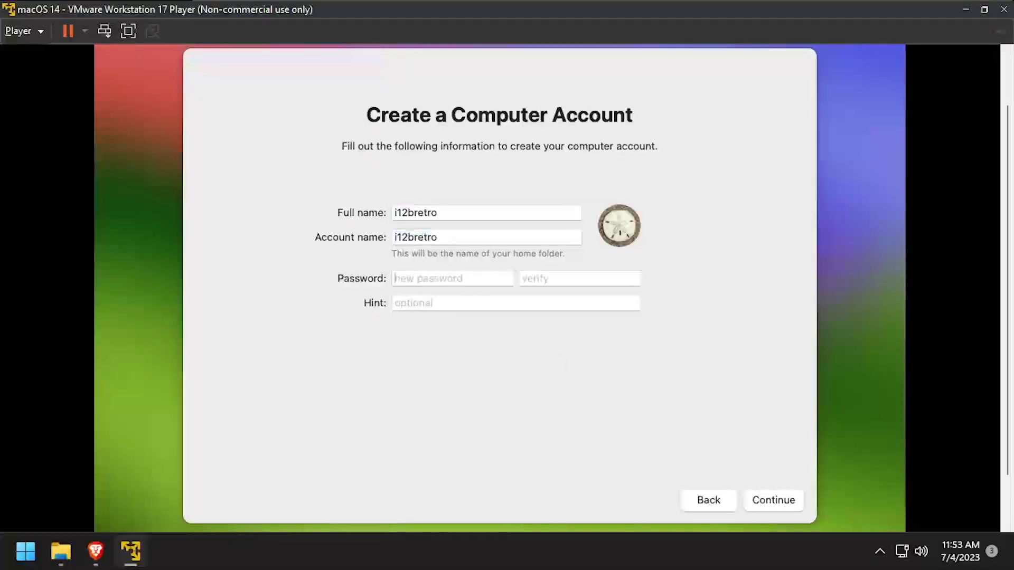
{"action": "type", "text": "********"}
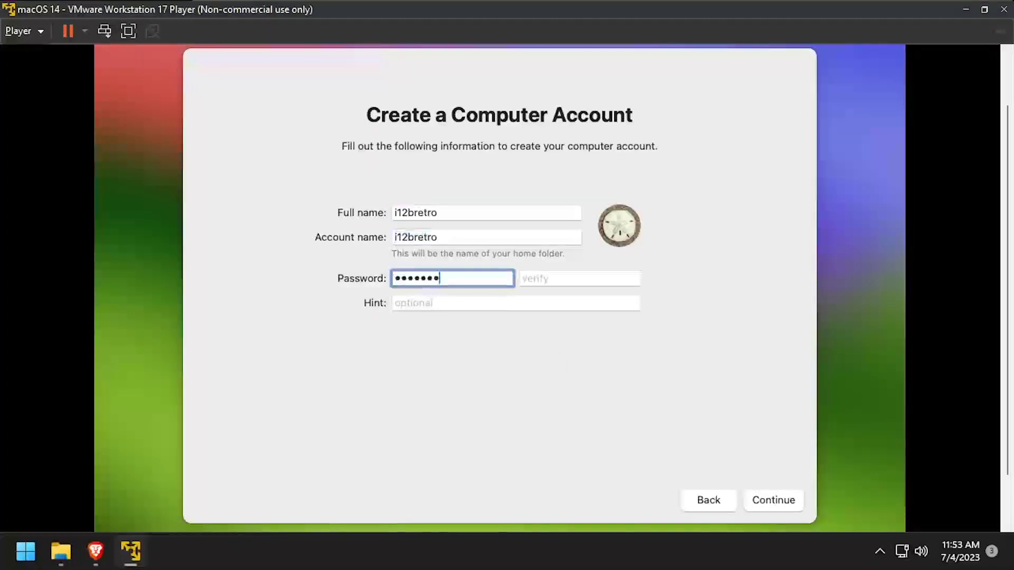
{"action": "type", "text": "***"}
{"action": "key", "text": "Tab"}
{"action": "type", "text": "***********"}
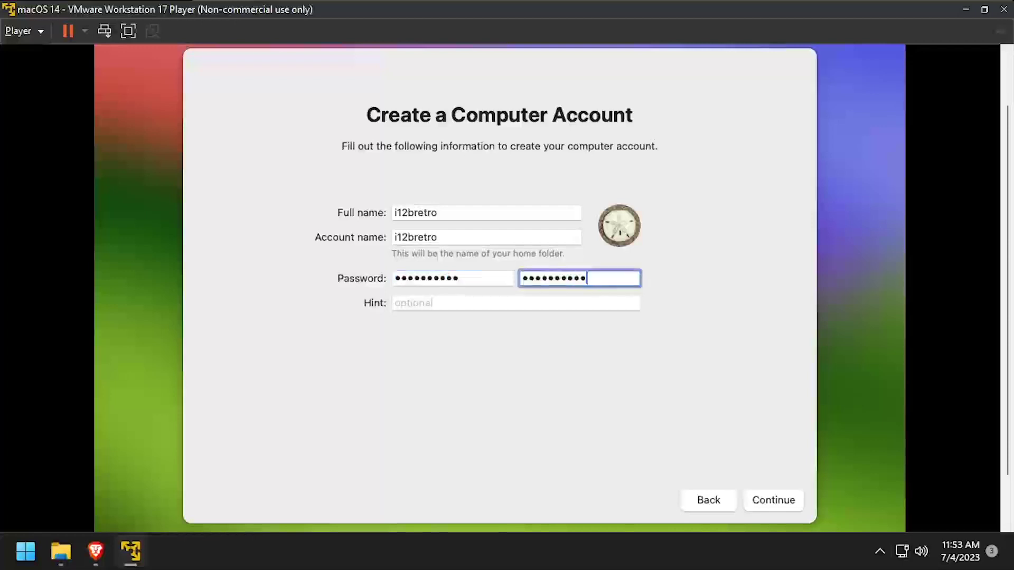
{"action": "left_click", "coordinate": [774, 506]}
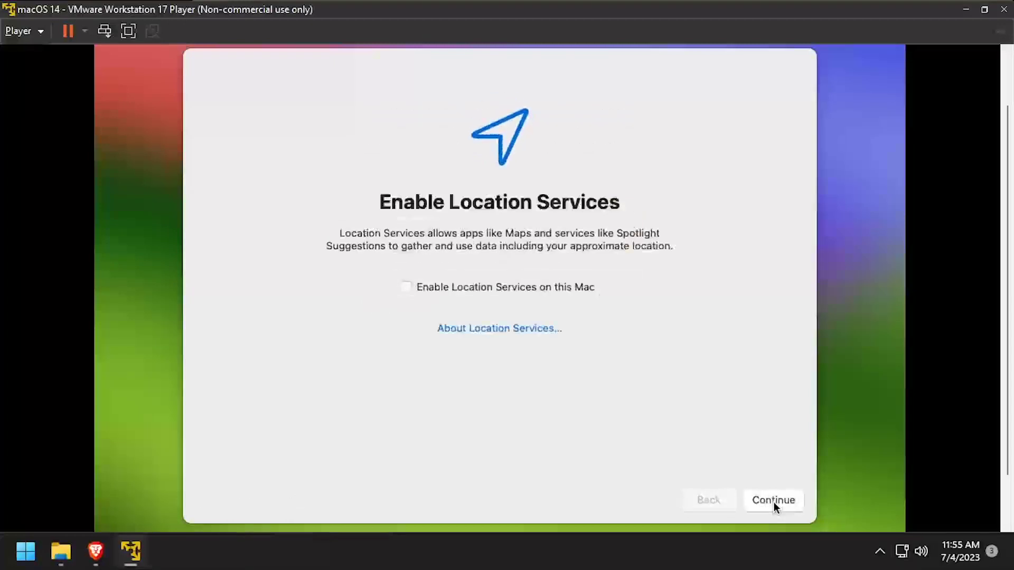
Decline Location Services and set the time zone to Eastern, Charlotte, NC
{"action": "left_click", "coordinate": [774, 503]}
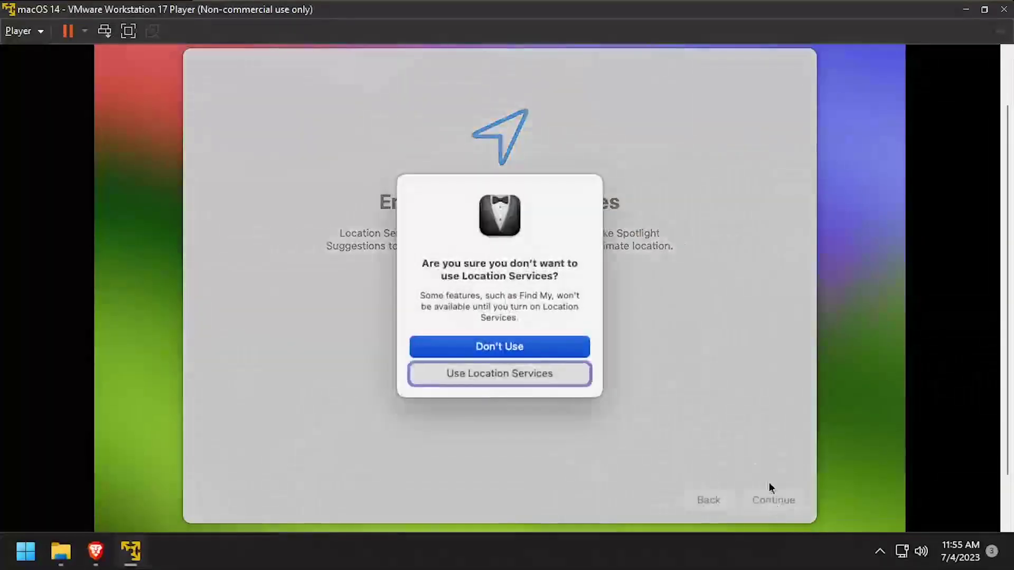
{"action": "left_click", "coordinate": [557, 353]}
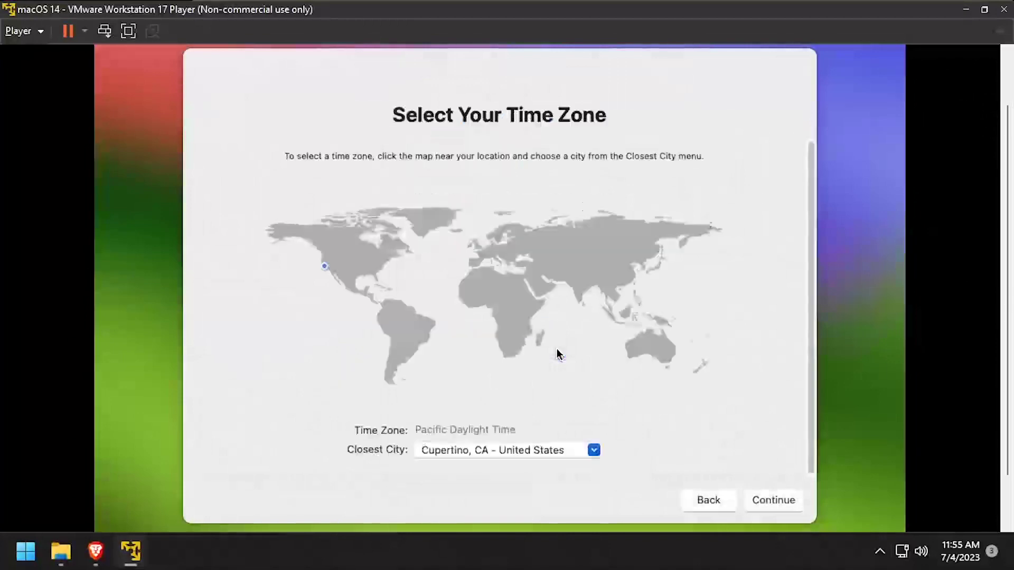
{"action": "left_click", "coordinate": [377, 270]}
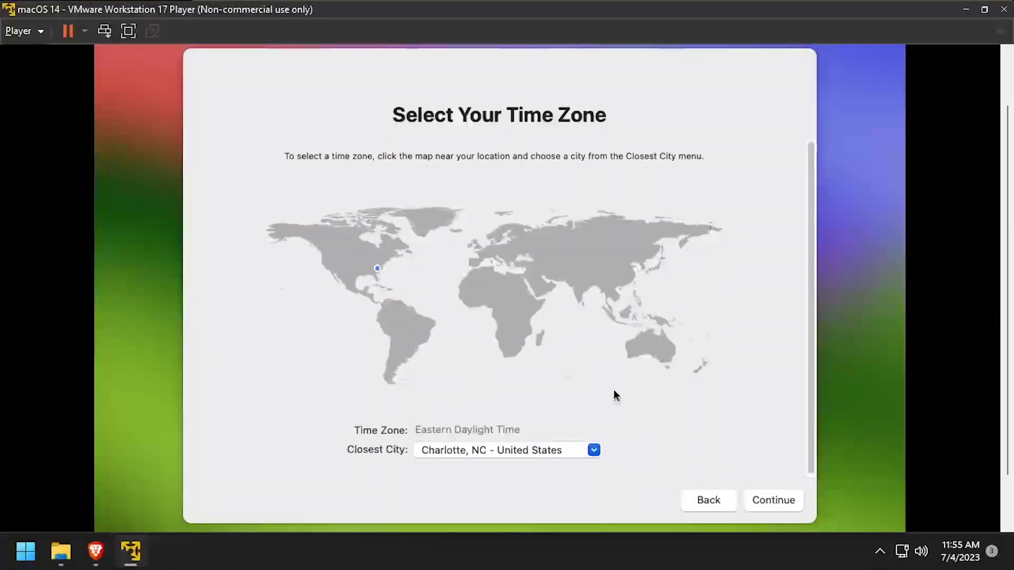
{"action": "left_click", "coordinate": [793, 505]}
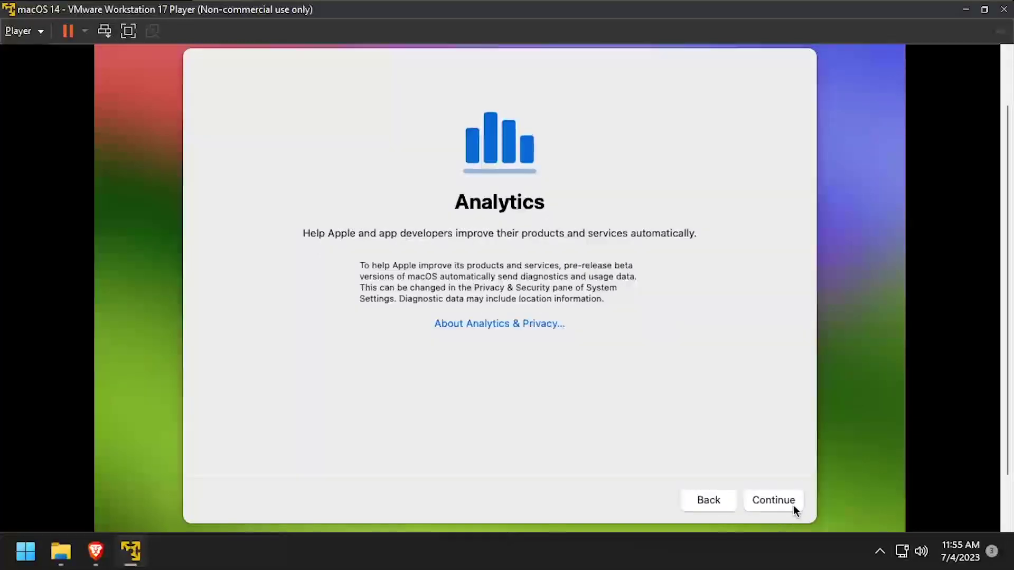
Skip Analytics and Screen Time, then choose the Dark appearance to finish setup
{"action": "left_click", "coordinate": [793, 505]}
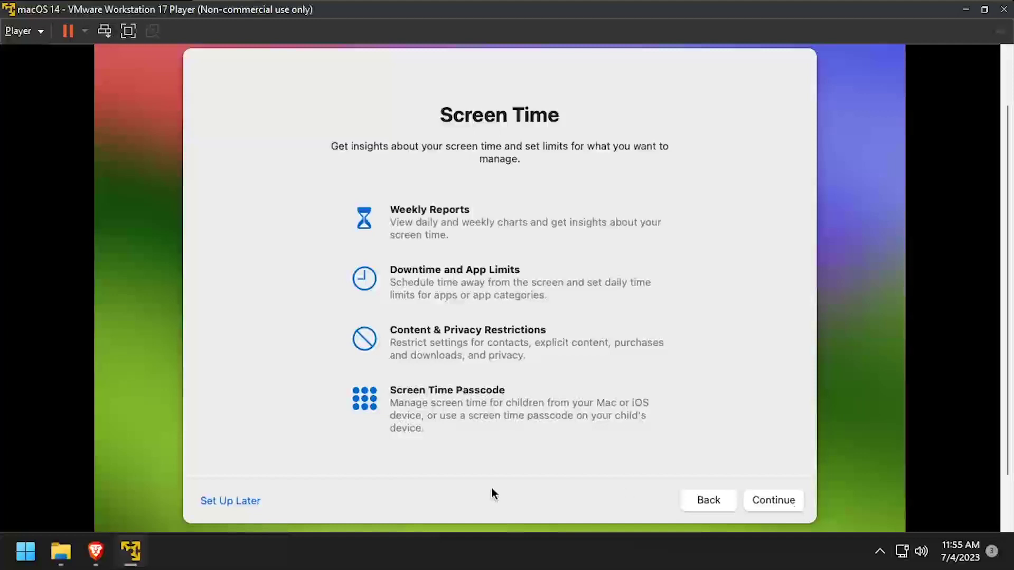
{"action": "left_click", "coordinate": [260, 504]}
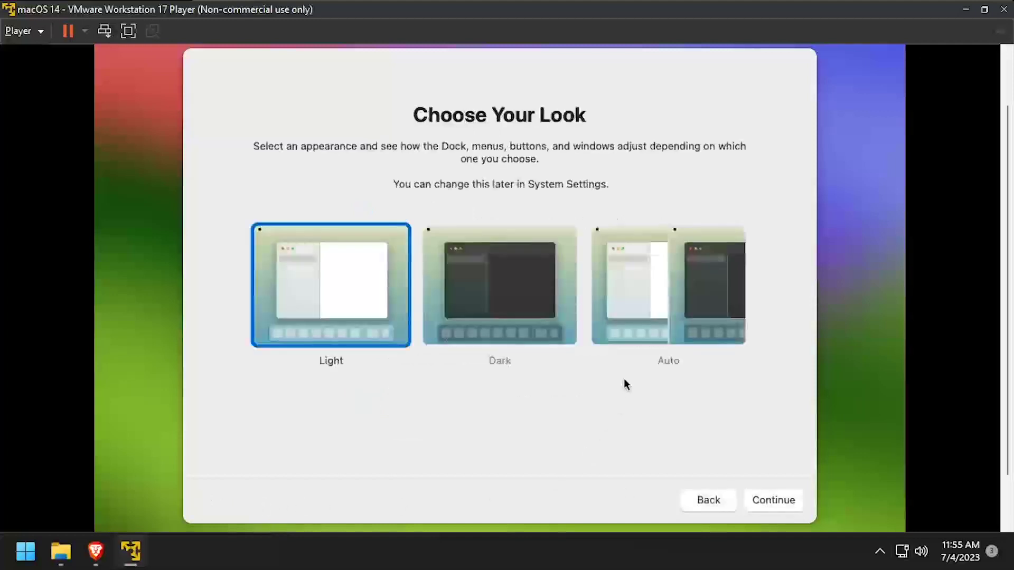
{"action": "left_click", "coordinate": [547, 333]}
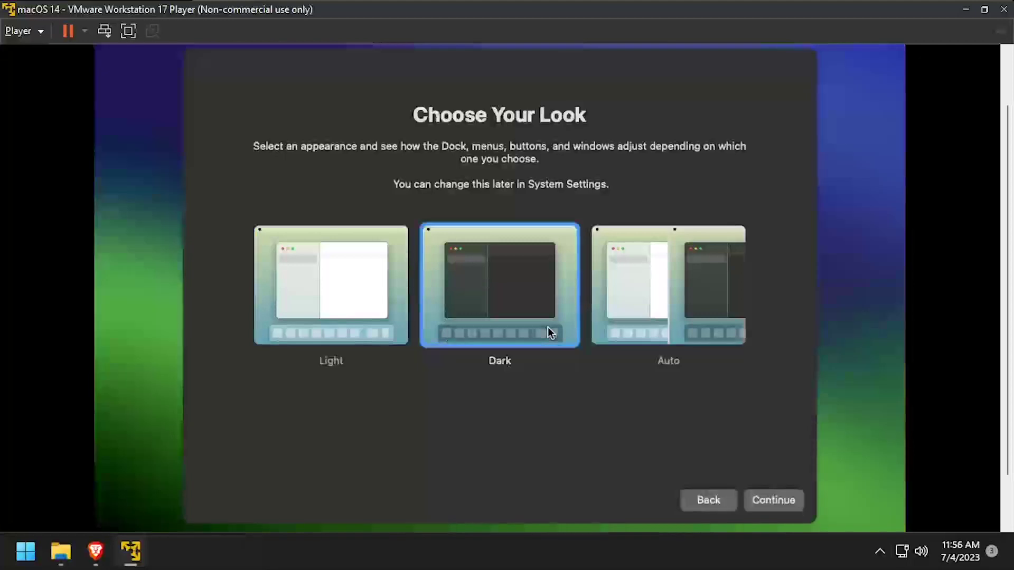
{"action": "left_click", "coordinate": [784, 503]}
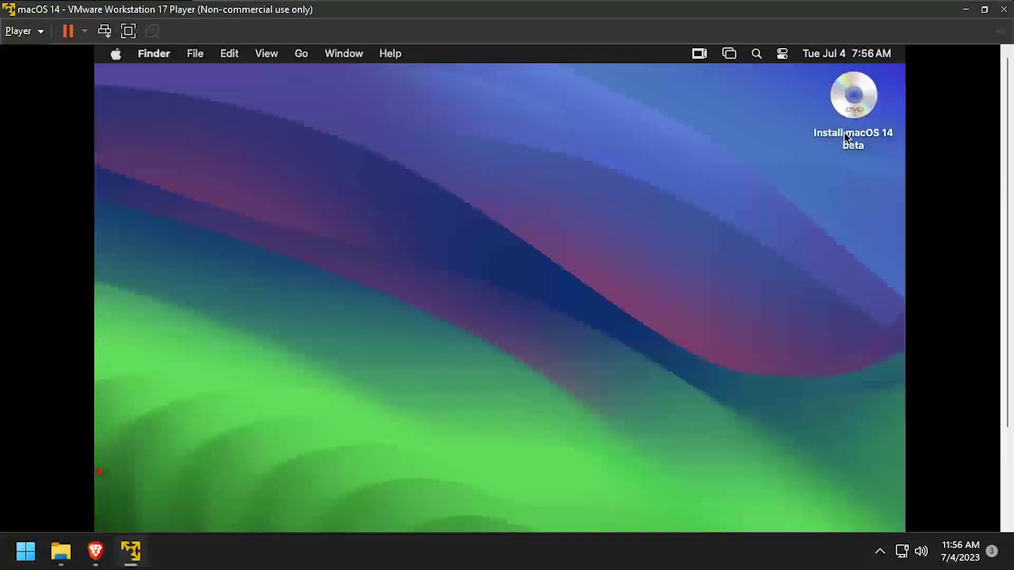
Eject the Install macOS 14 beta disc from the desktop
{"action": "left_click", "coordinate": [843, 132]}
{"action": "right_click", "coordinate": [843, 133]}
{"action": "left_click", "coordinate": [800, 160]}
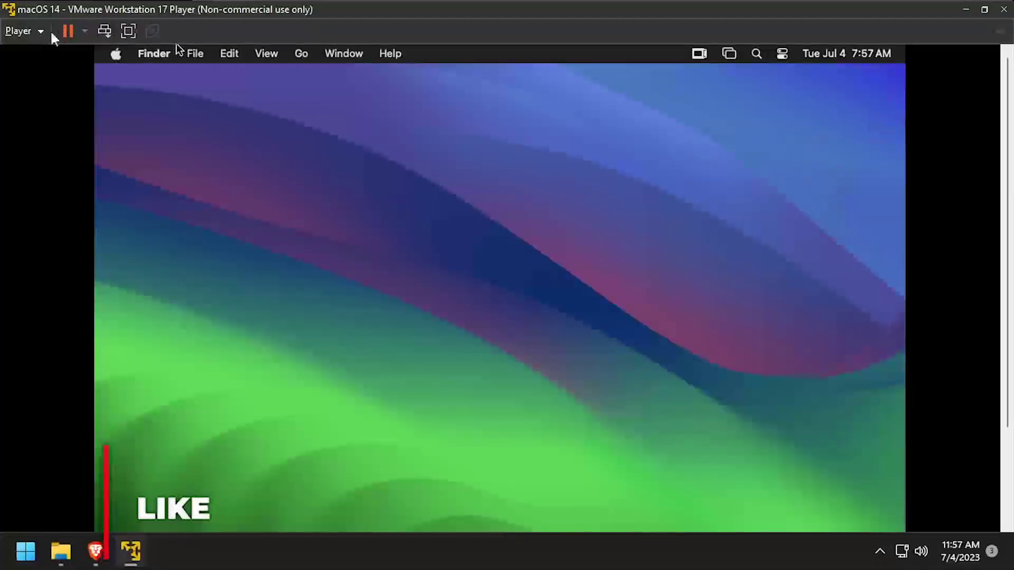
{"action": "left_click", "coordinate": [24, 30]}
{"action": "mouse_move", "coordinate": [73, 95]}
{"action": "mouse_move", "coordinate": [218, 95]}
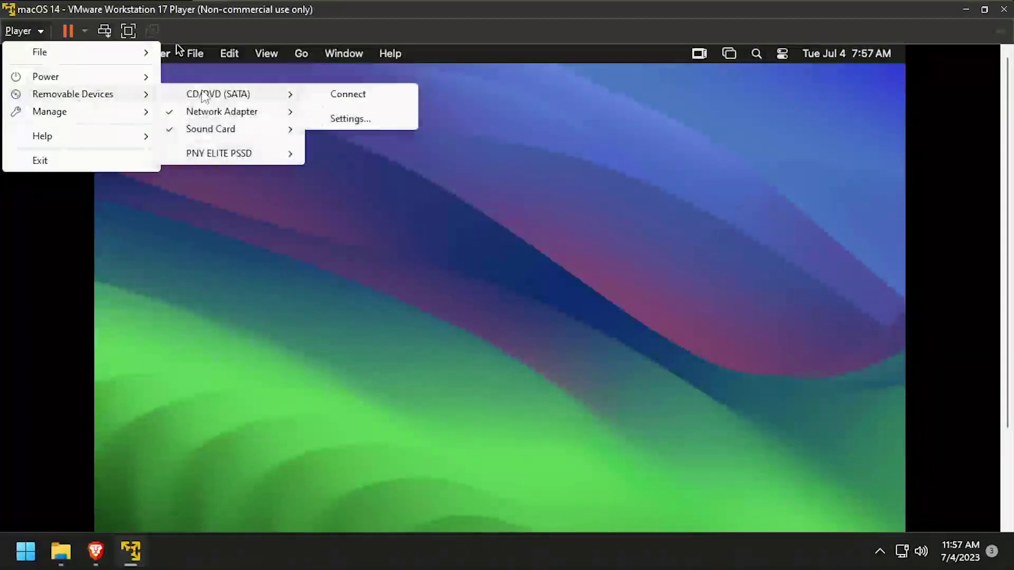
Connect the VM's CD/DVD drive to Downloads\Unlocker-v2.0.1-x64\tools\darwin.iso
{"action": "left_click", "coordinate": [343, 117]}
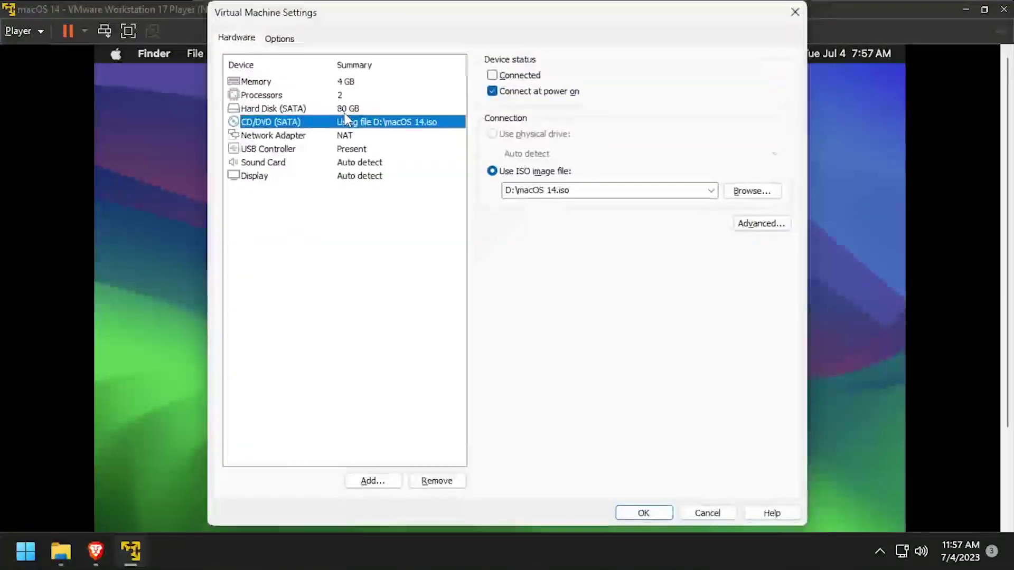
{"action": "left_click", "coordinate": [744, 196]}
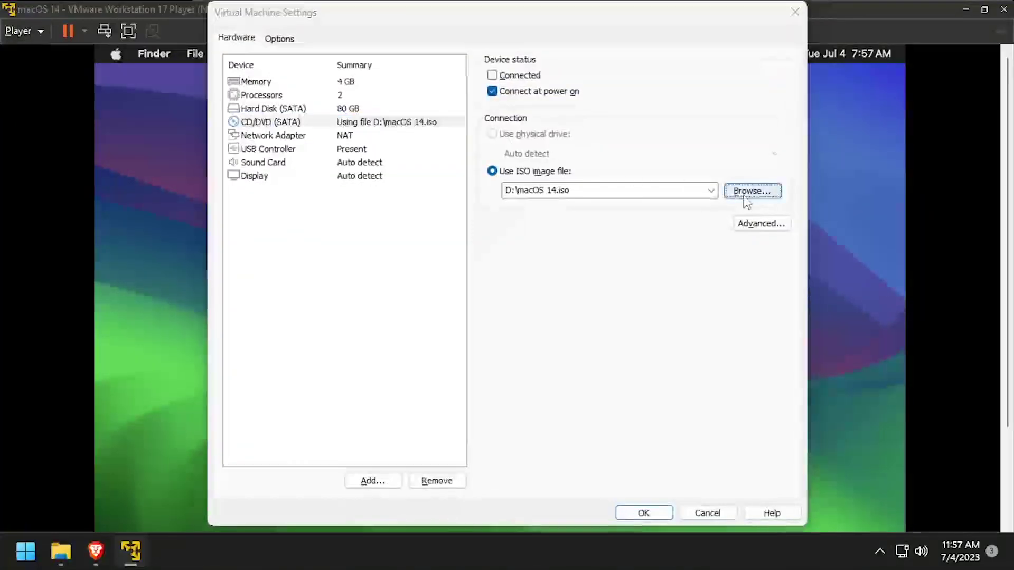
{"action": "scroll", "coordinate": [268, 208], "scroll_direction": "up", "scroll_amount": 2}
{"action": "scroll", "coordinate": [271, 204], "scroll_direction": "up", "scroll_amount": 2}
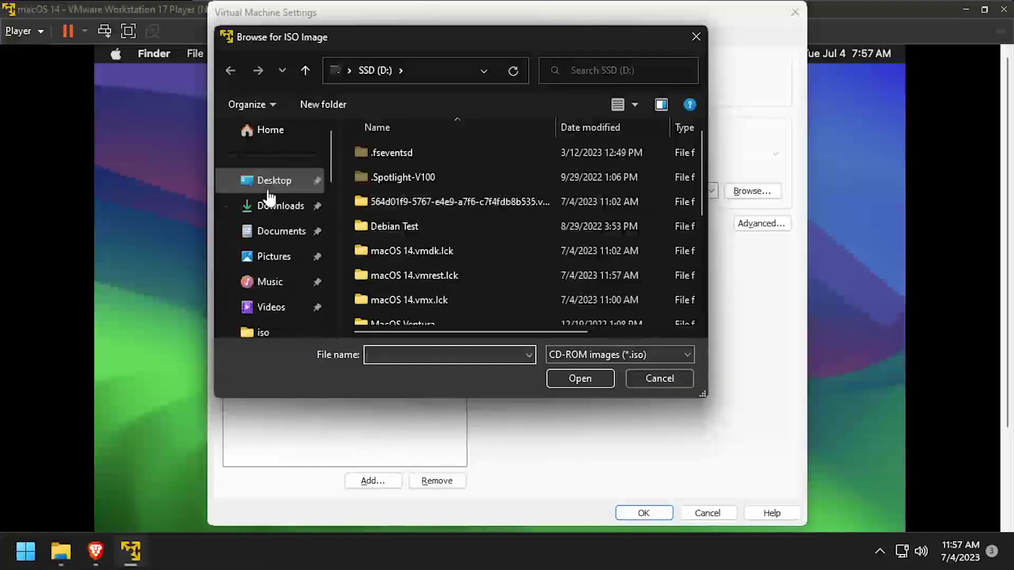
{"action": "left_click", "coordinate": [270, 208]}
{"action": "double_click", "coordinate": [411, 177]}
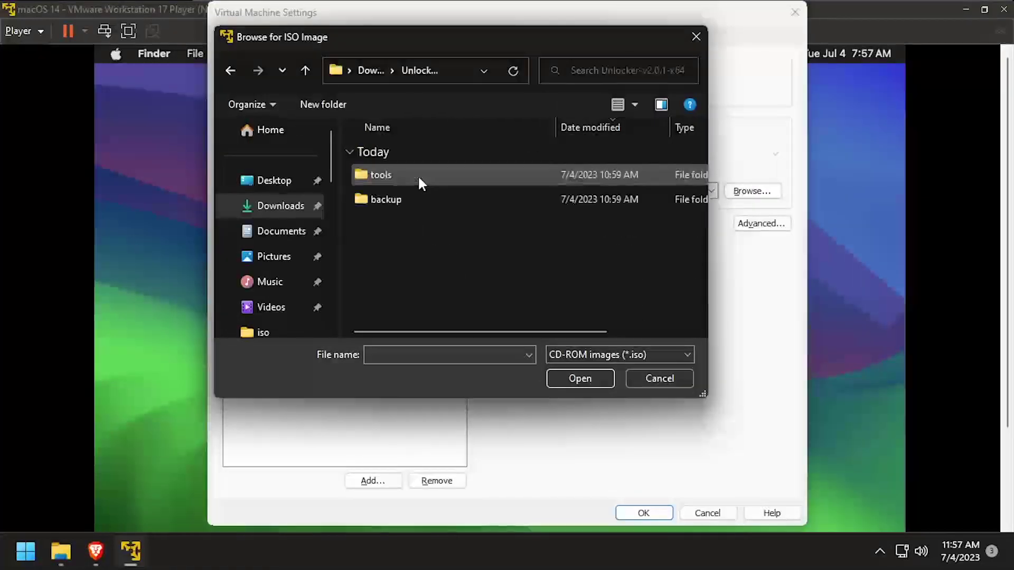
{"action": "double_click", "coordinate": [412, 176]}
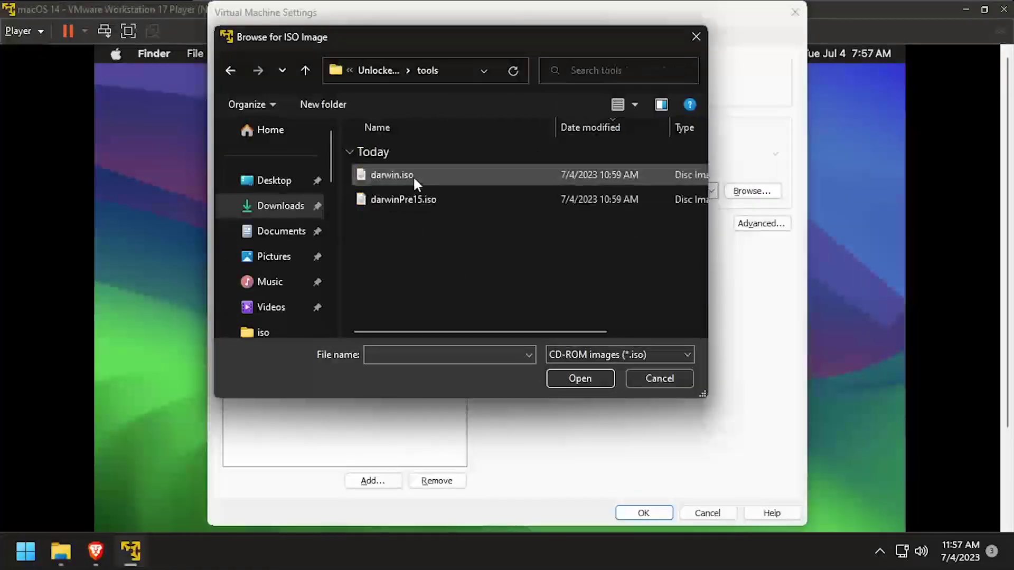
{"action": "double_click", "coordinate": [405, 174]}
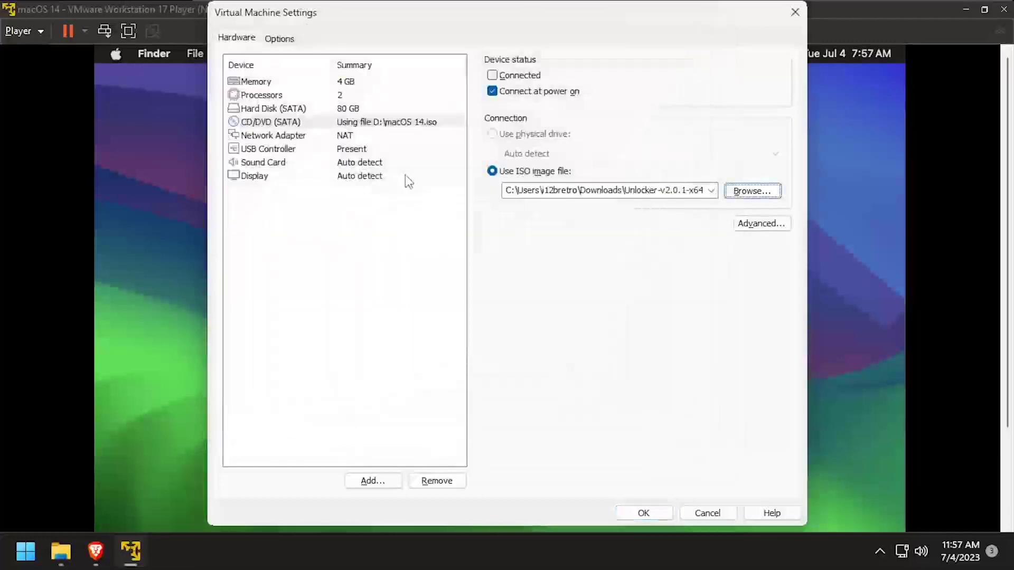
{"action": "left_click", "coordinate": [523, 78]}
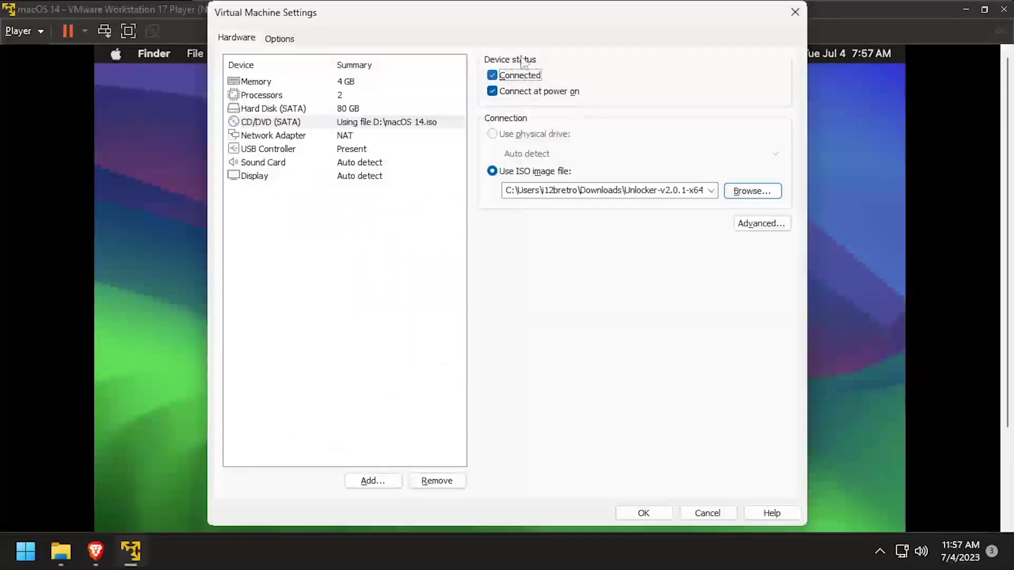
{"action": "left_click", "coordinate": [645, 512]}
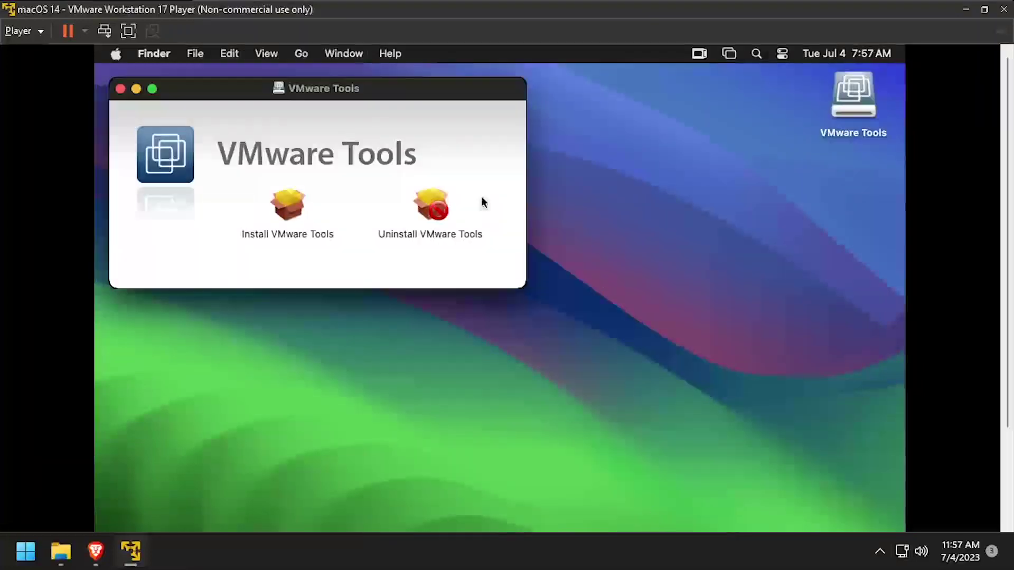
Run Install VMware Tools as a standard install on MacOS, authorizing with the administrator password
{"action": "left_click", "coordinate": [298, 205]}
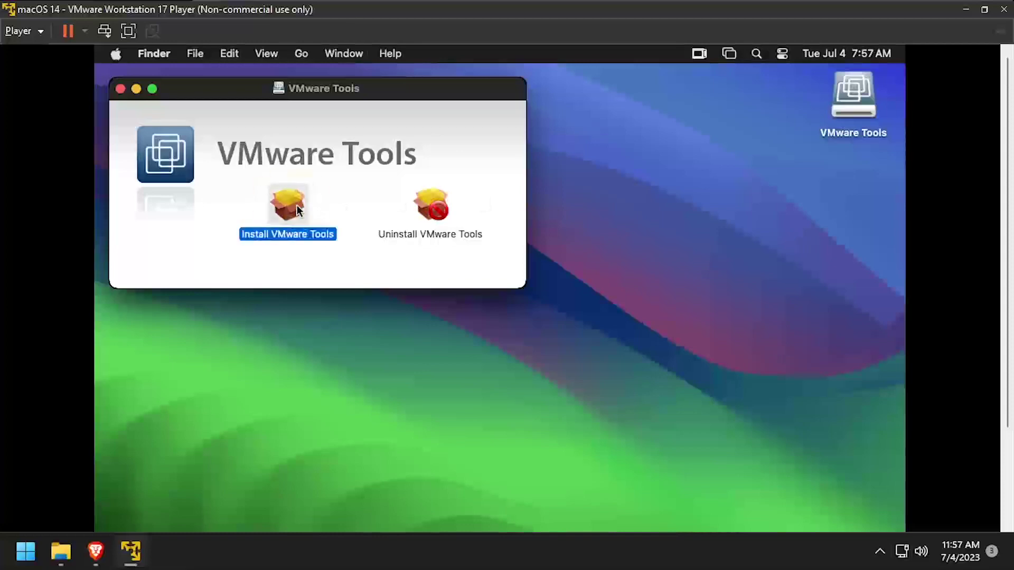
{"action": "double_click", "coordinate": [297, 205]}
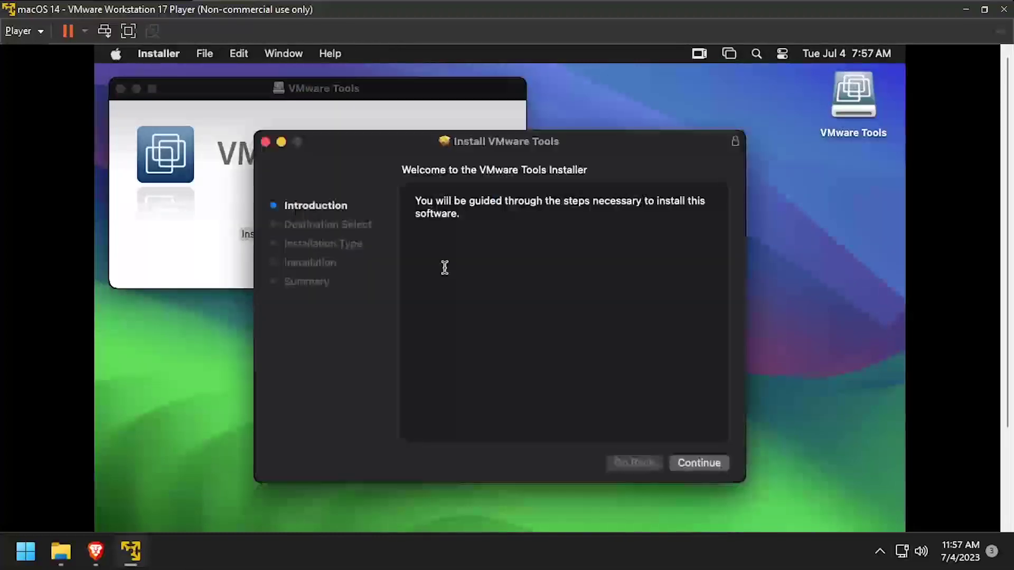
{"action": "left_click", "coordinate": [700, 465]}
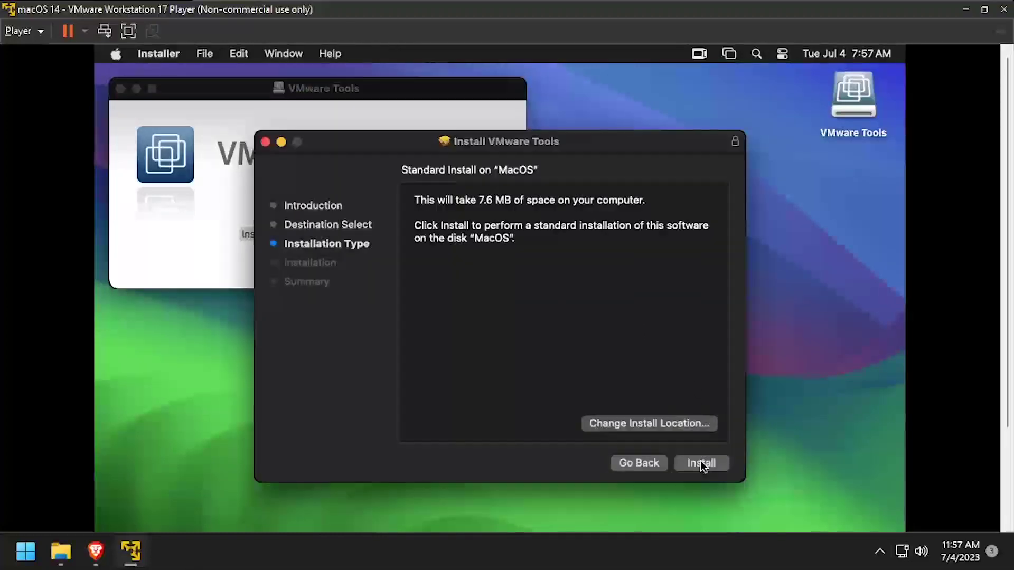
{"action": "left_click", "coordinate": [701, 463]}
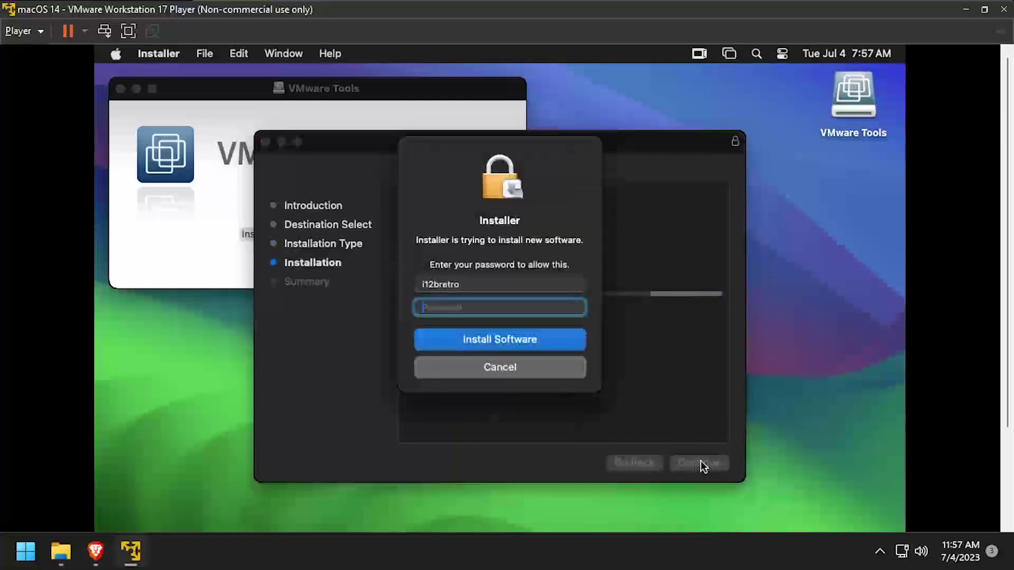
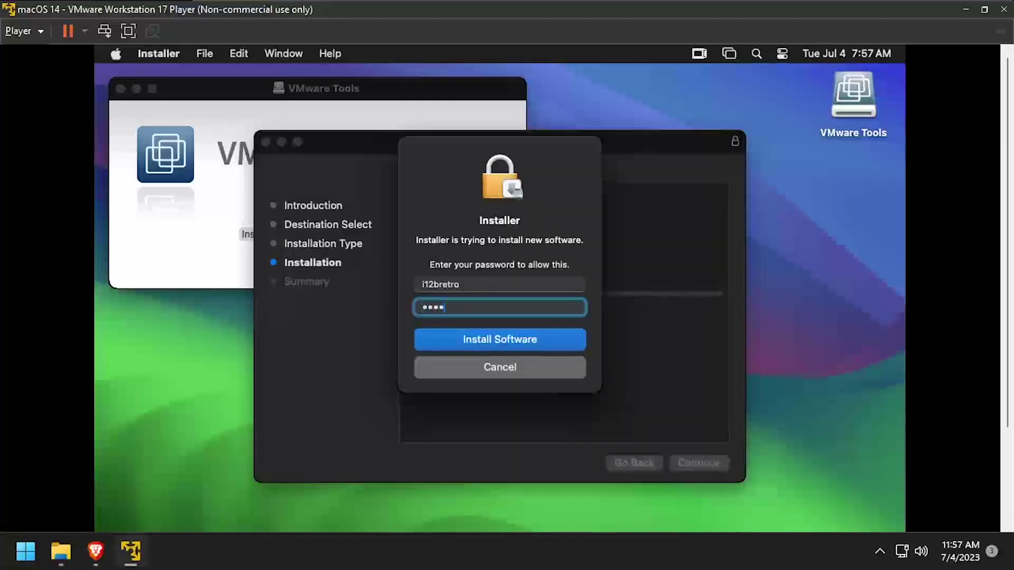
{"action": "key", "text": "Return"}
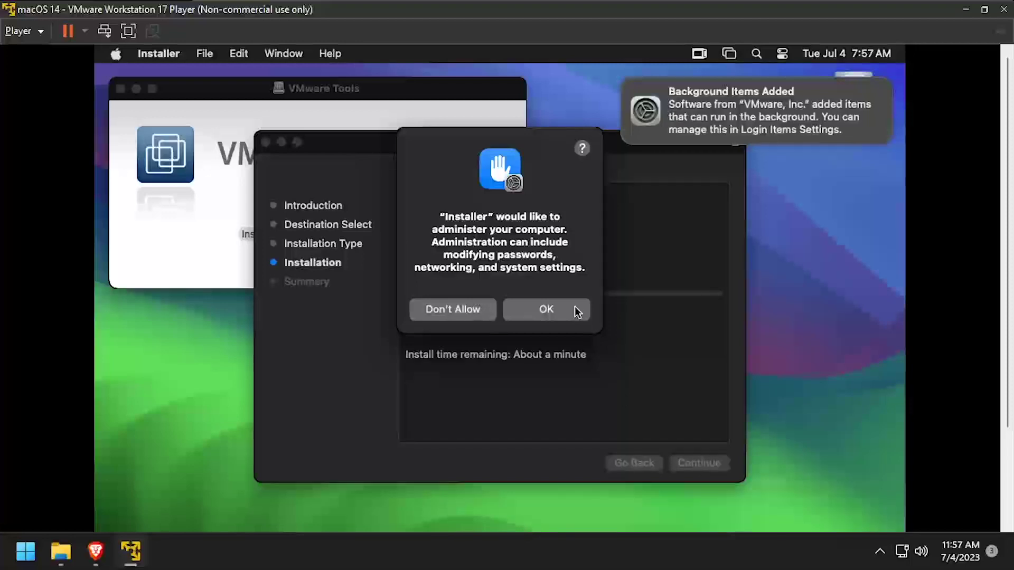
{"action": "left_click", "coordinate": [574, 309]}
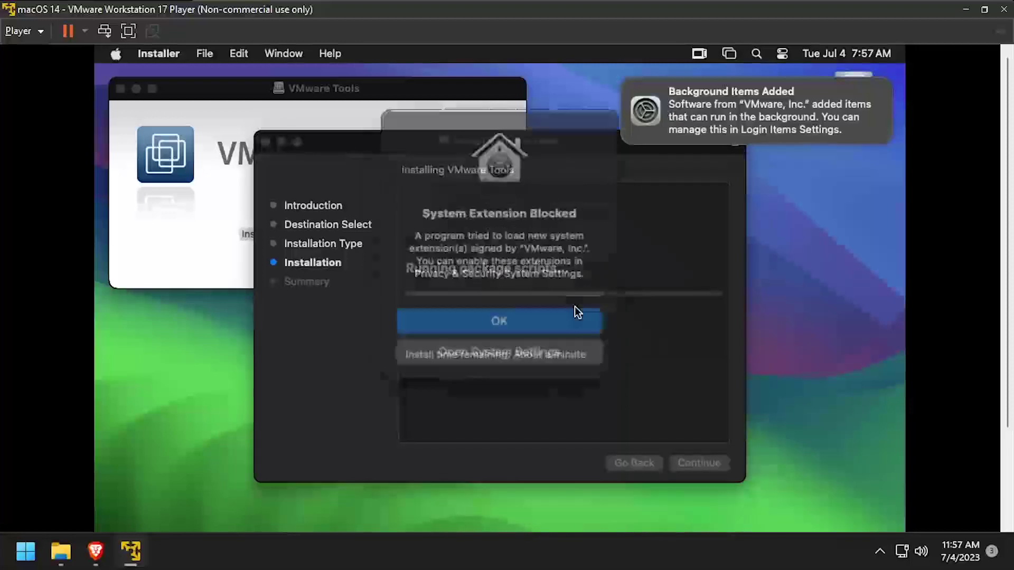
Allow the blocked VMware system software in Privacy & Security, defer the restart, and close System Settings
{"action": "left_click", "coordinate": [522, 340]}
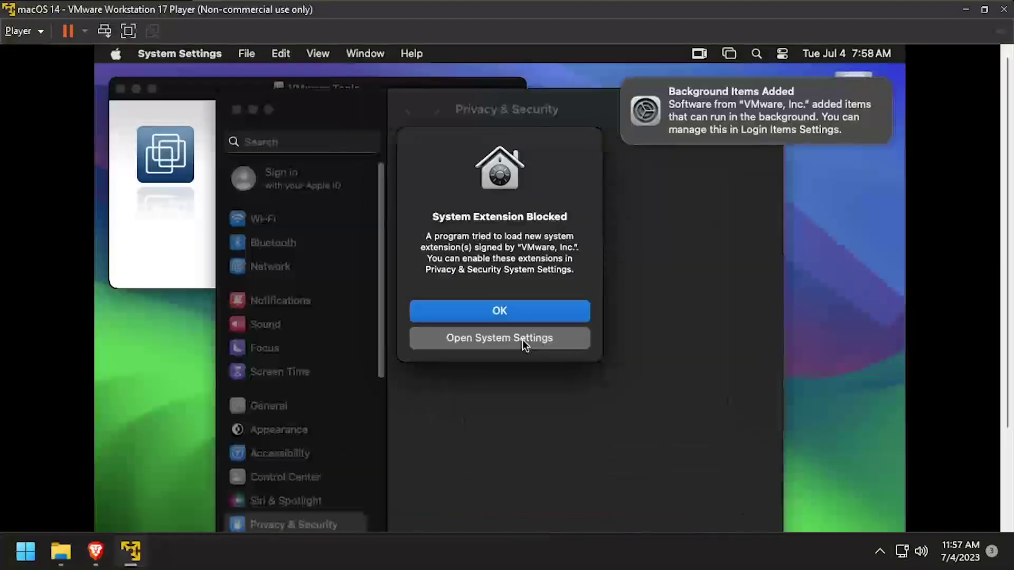
{"action": "left_click", "coordinate": [523, 340]}
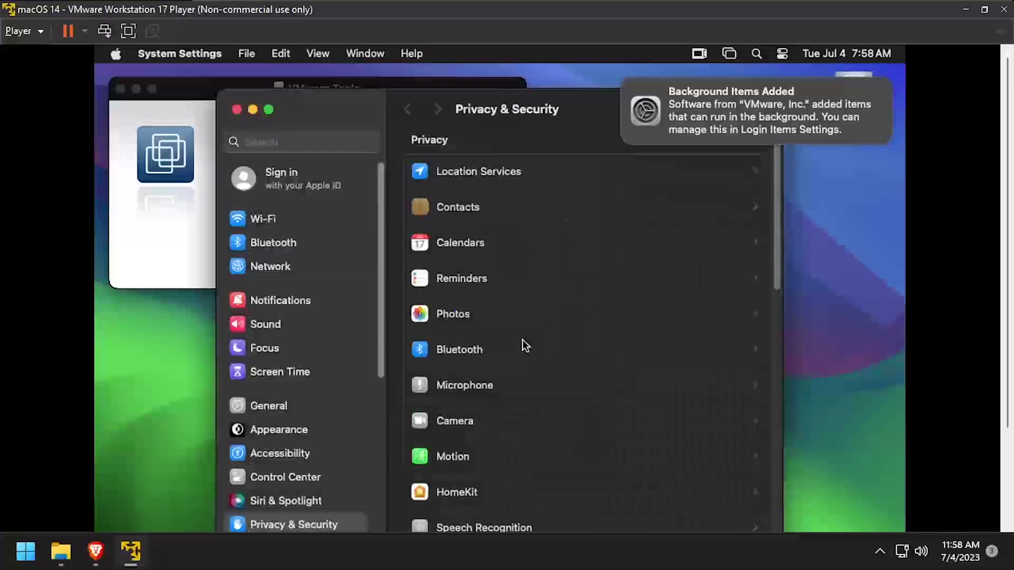
{"action": "scroll", "coordinate": [556, 370], "scroll_direction": "down", "scroll_amount": 1}
{"action": "scroll", "coordinate": [606, 373], "scroll_direction": "down", "scroll_amount": 3}
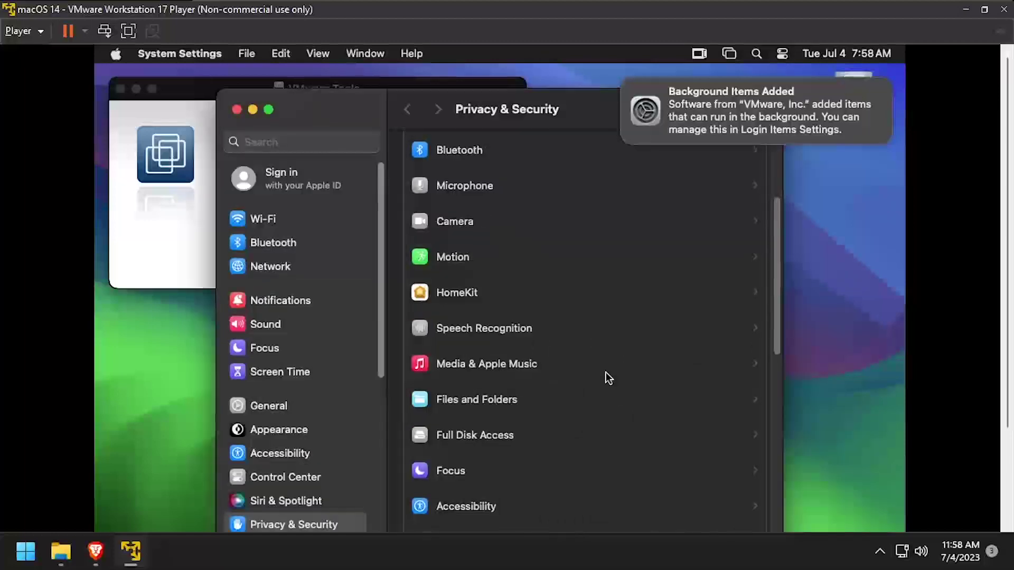
{"action": "scroll", "coordinate": [621, 375], "scroll_direction": "down", "scroll_amount": 6}
{"action": "scroll", "coordinate": [620, 376], "scroll_direction": "down", "scroll_amount": 1}
{"action": "scroll", "coordinate": [621, 376], "scroll_direction": "down", "scroll_amount": 5}
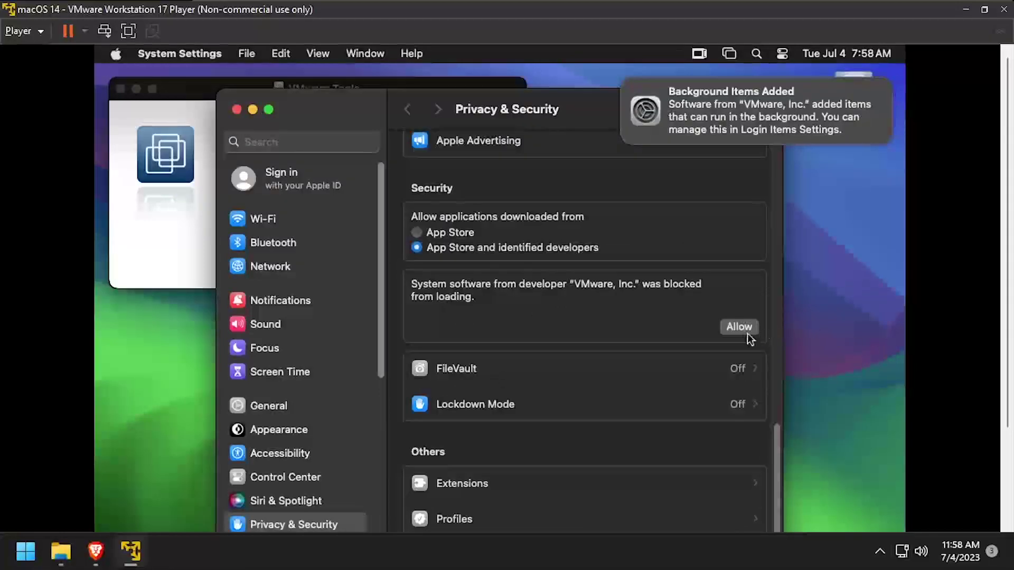
{"action": "left_click", "coordinate": [740, 327]}
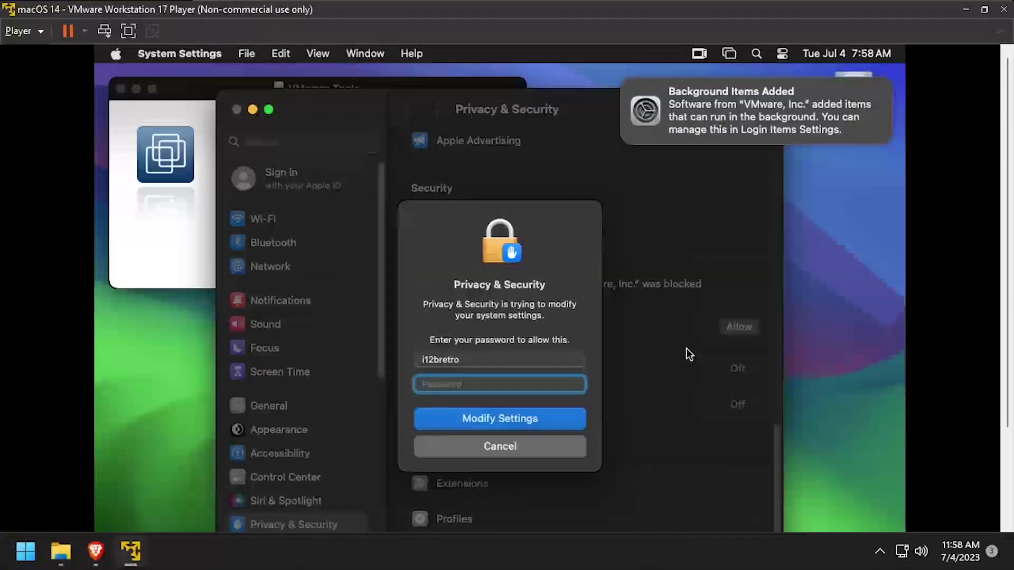
{"action": "type", "text": "••"}
{"action": "type", "text": "•••"}
{"action": "key", "text": "Return"}
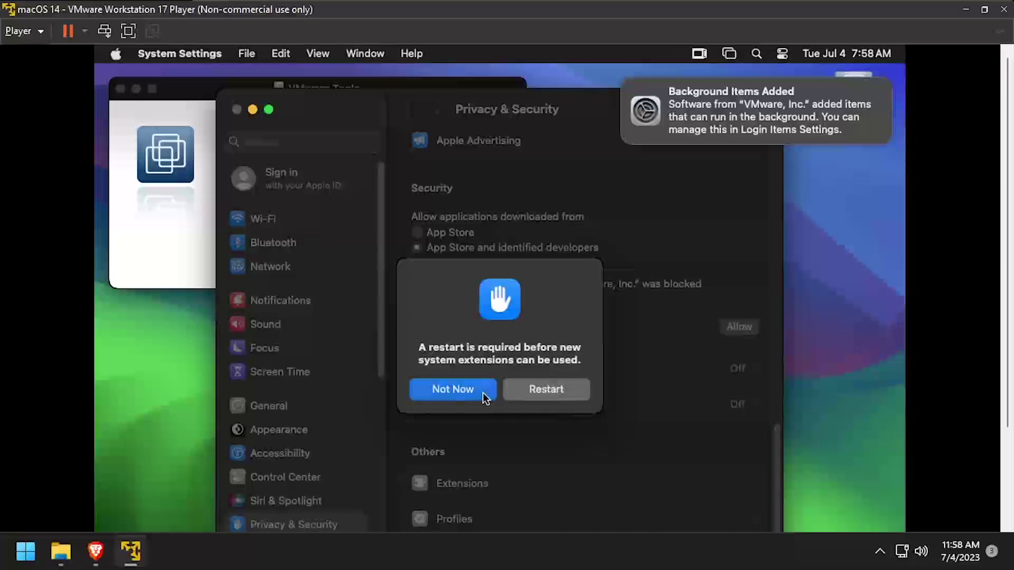
{"action": "left_click", "coordinate": [453, 389]}
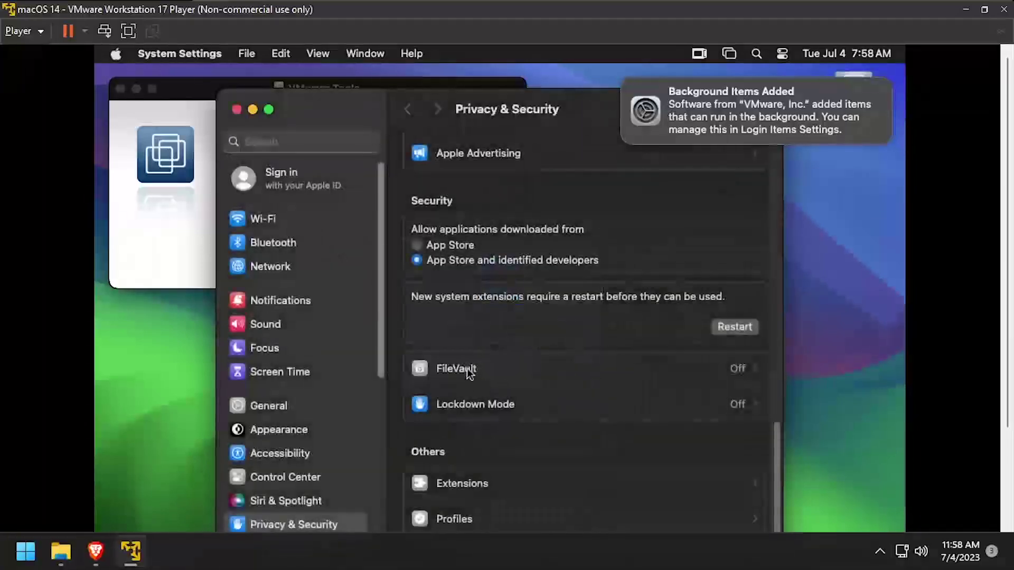
{"action": "left_click", "coordinate": [237, 110]}
Quit the failed VMware Tools installer and restart the macOS guest from the Apple menu
{"action": "left_click", "coordinate": [266, 142]}
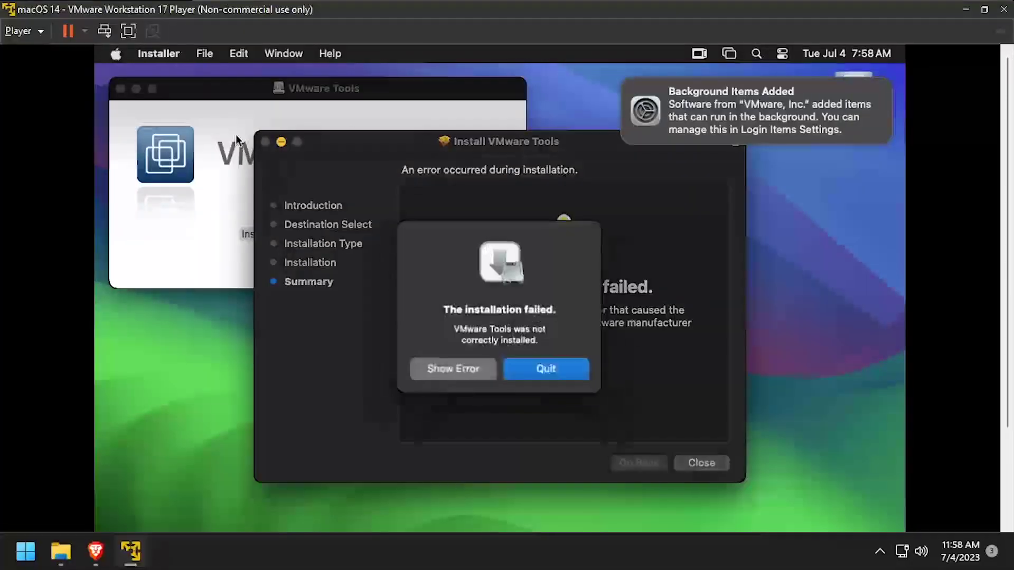
{"action": "left_click", "coordinate": [525, 372]}
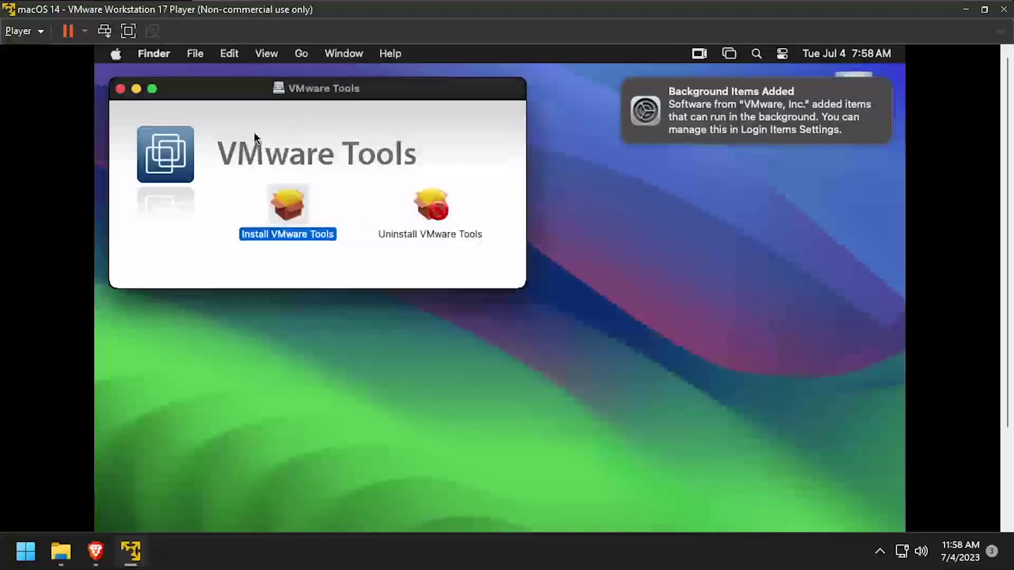
{"action": "left_click", "coordinate": [116, 53]}
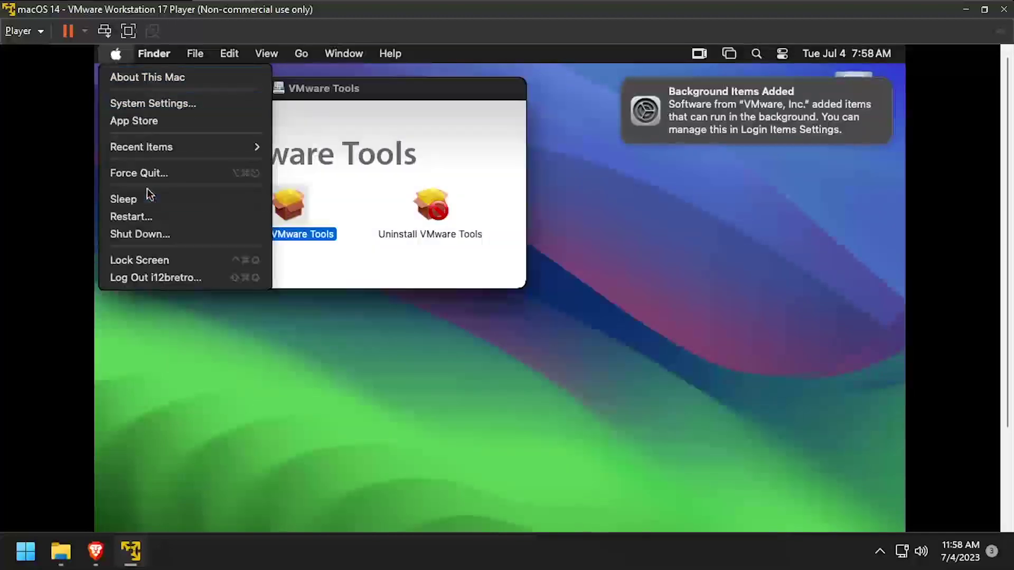
{"action": "left_click", "coordinate": [145, 219]}
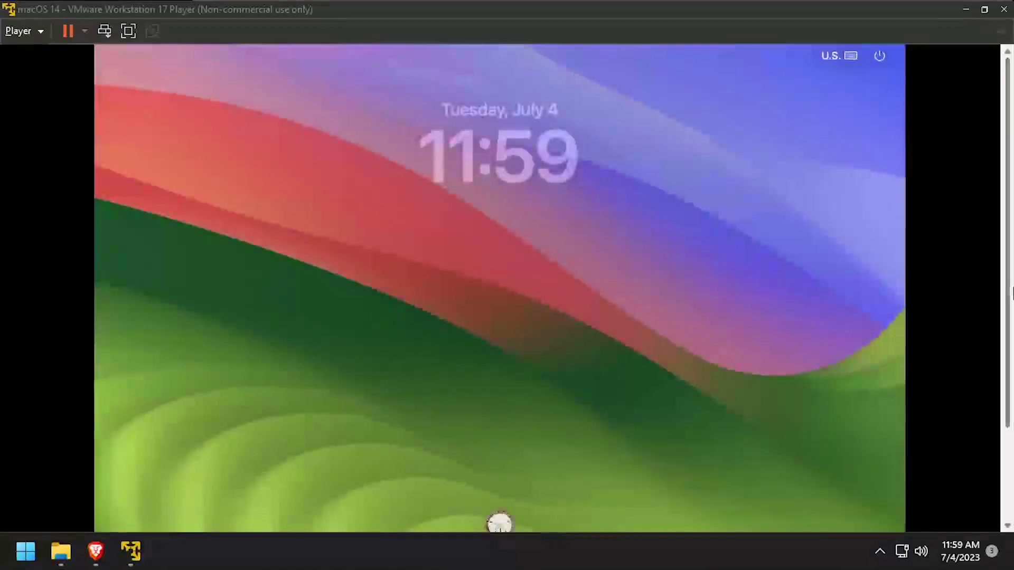
{"action": "scroll", "coordinate": [1012, 250], "scroll_direction": "down", "scroll_amount": 3}
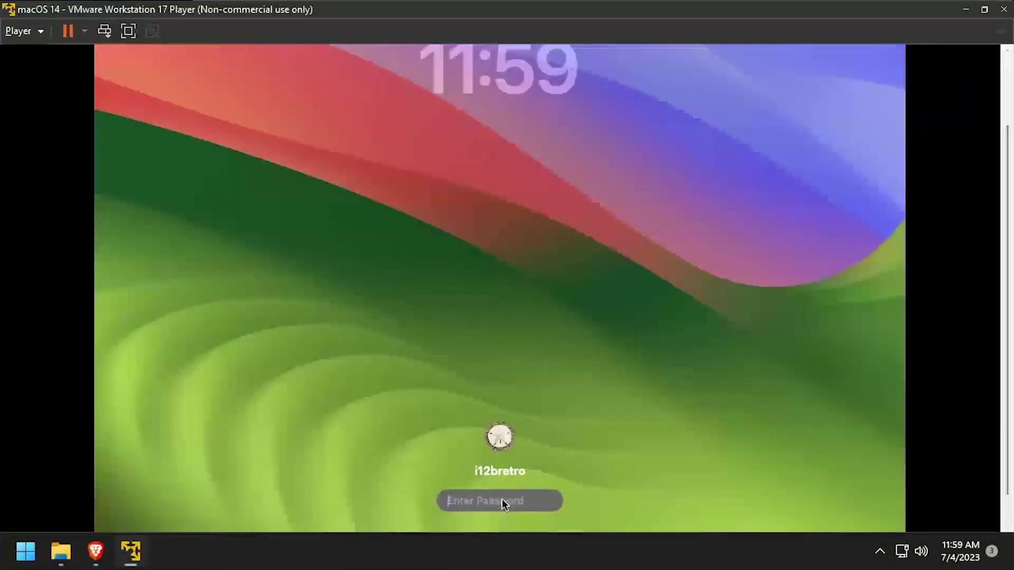
{"action": "type", "text": "********"}
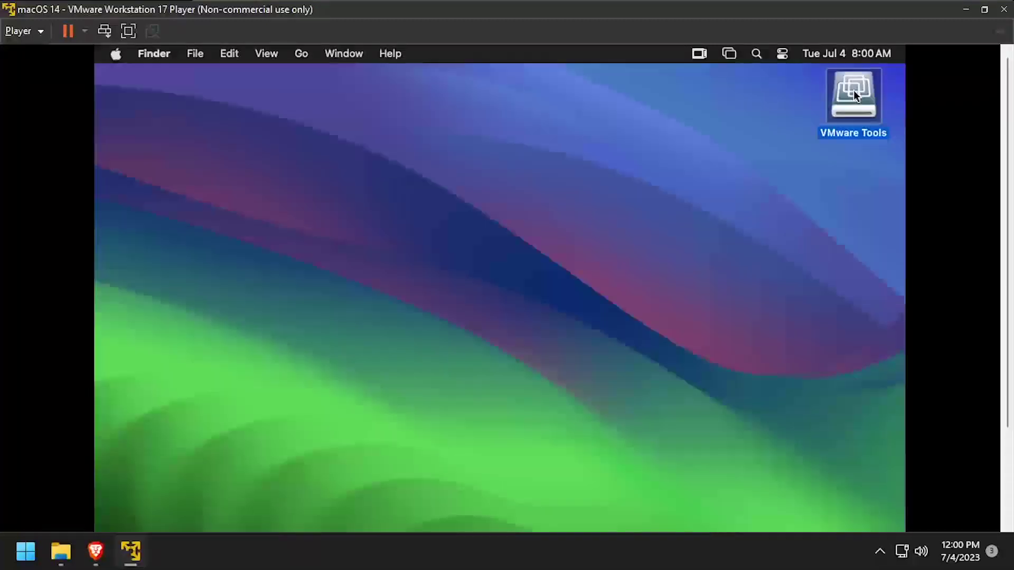
Run Install VMware Tools from the disc, authorize it with the password, then restart macOS
{"action": "double_click", "coordinate": [853, 89]}
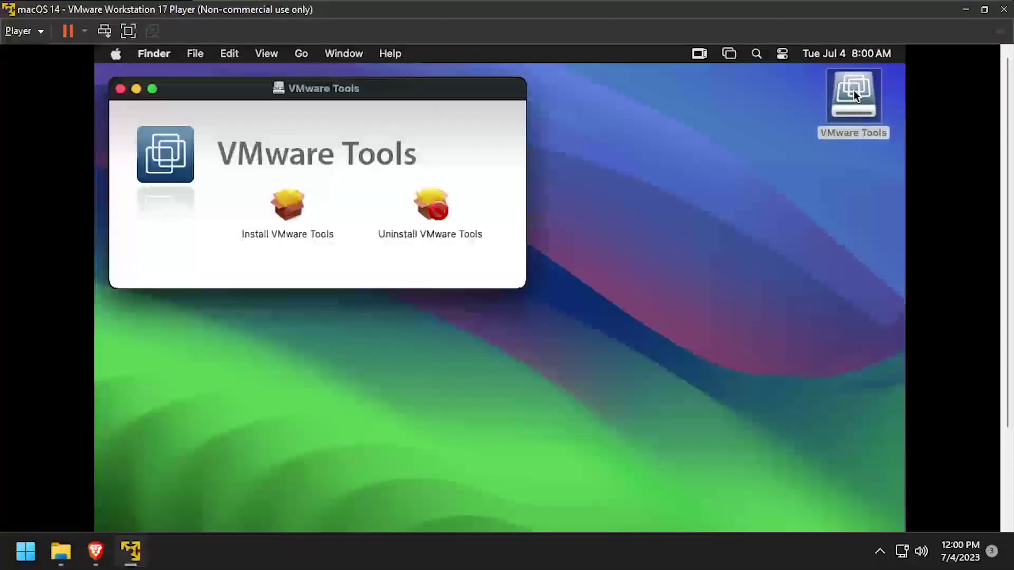
{"action": "double_click", "coordinate": [284, 200]}
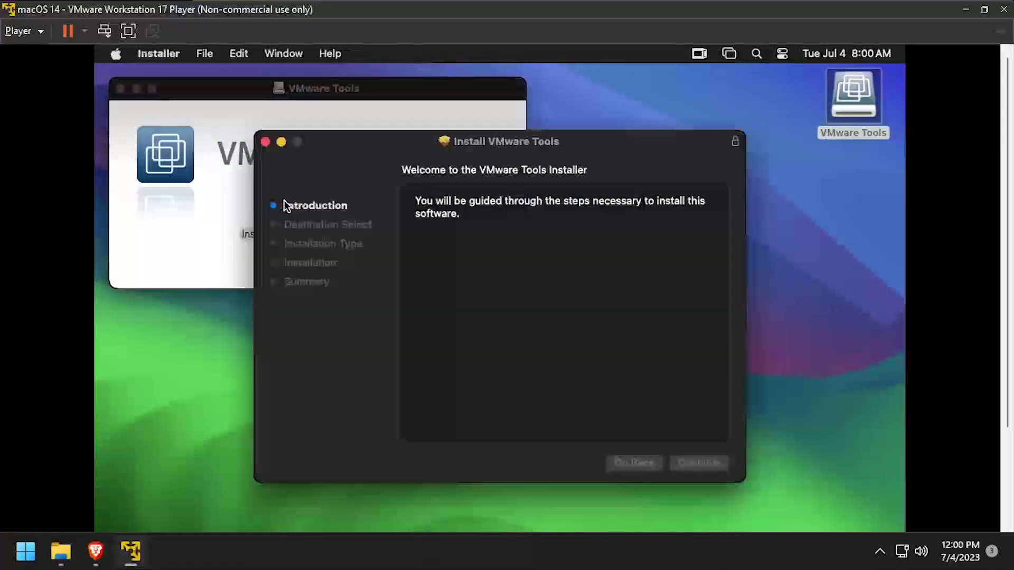
{"action": "left_click", "coordinate": [689, 462]}
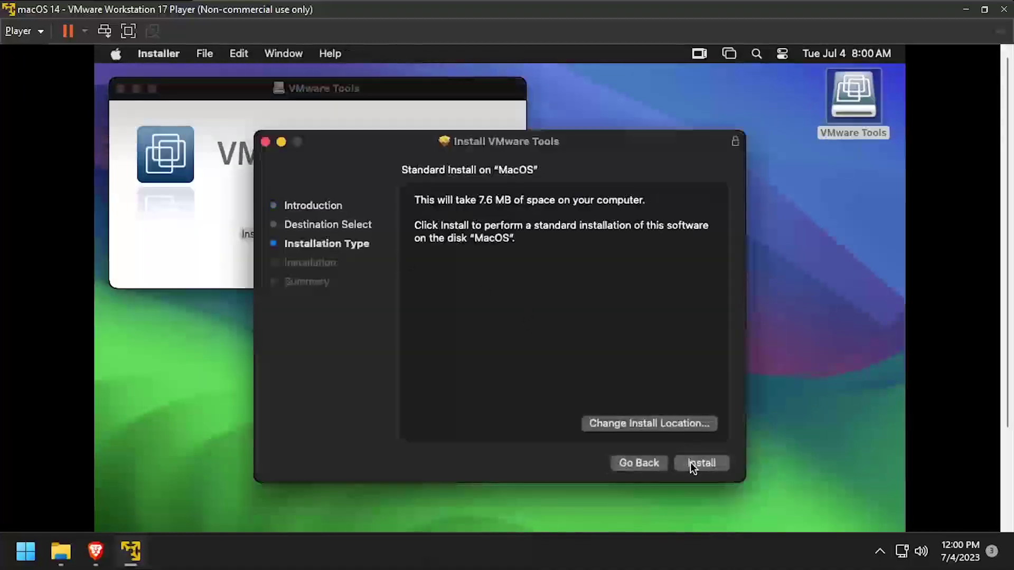
{"action": "left_click", "coordinate": [691, 463]}
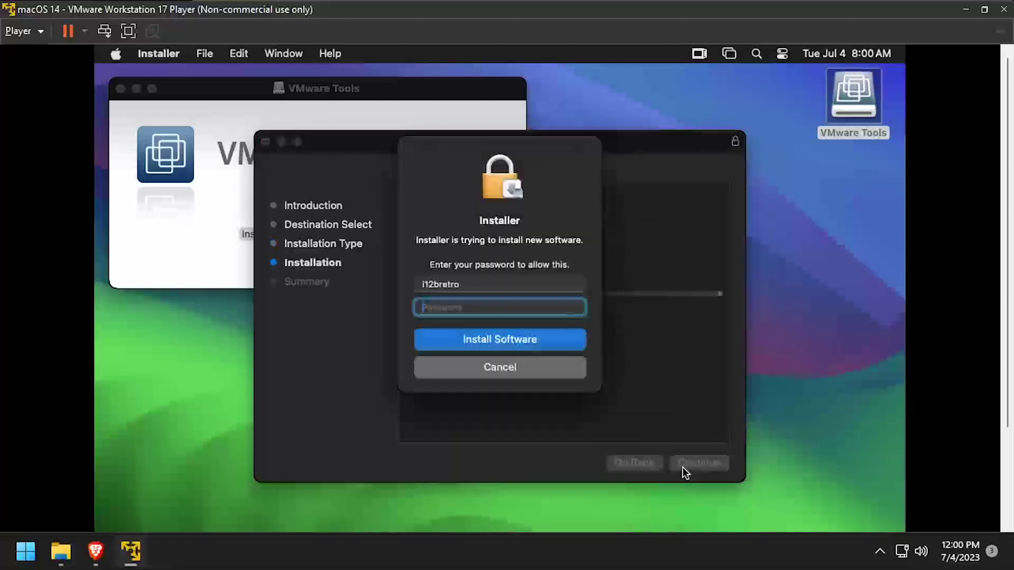
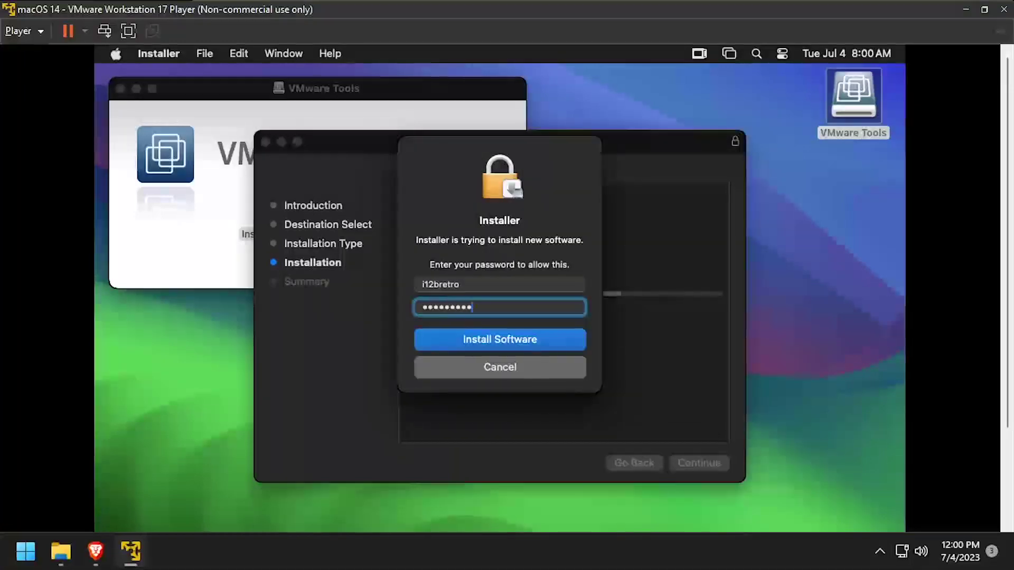
{"action": "key", "text": "Return"}
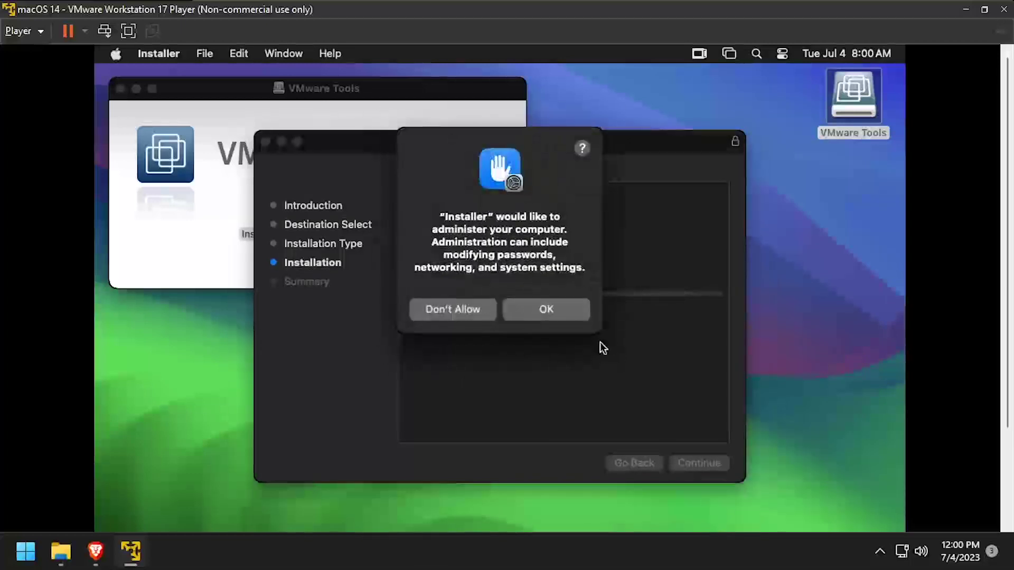
{"action": "left_click", "coordinate": [576, 309]}
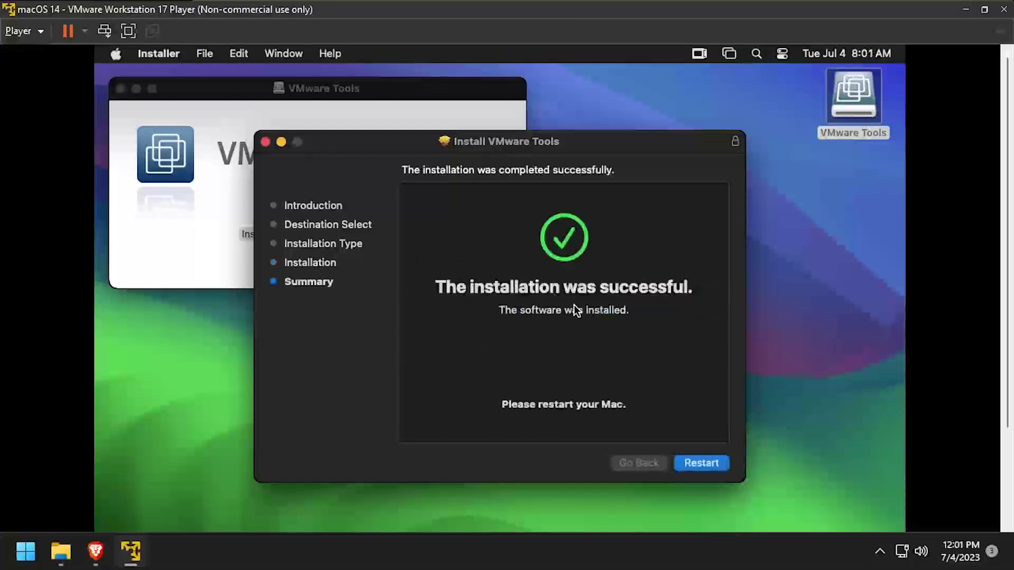
{"action": "left_click", "coordinate": [712, 463]}
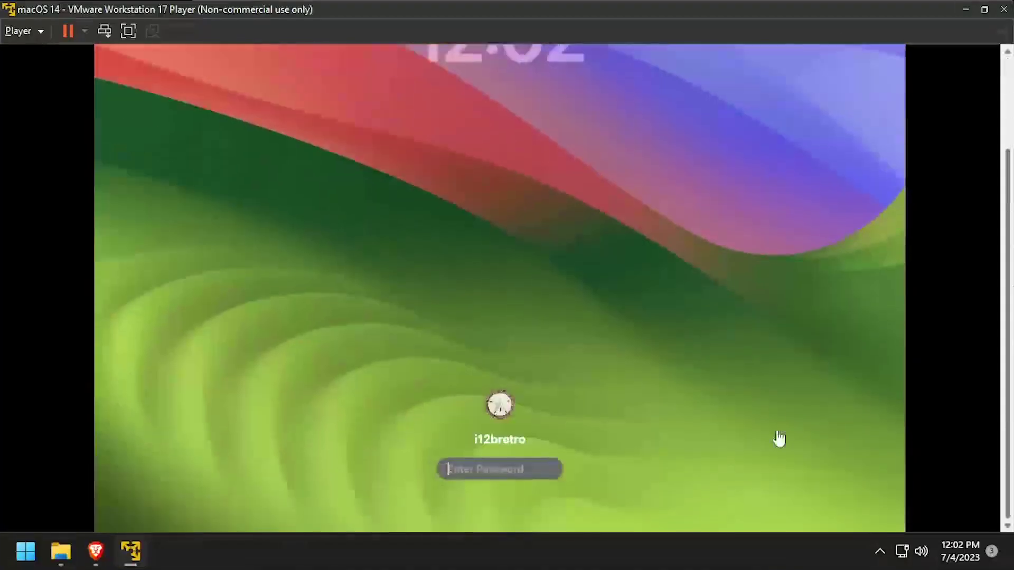
Log back into macOS, close the VMware Tools window and eject the Tools disc
{"action": "left_click", "coordinate": [502, 476]}
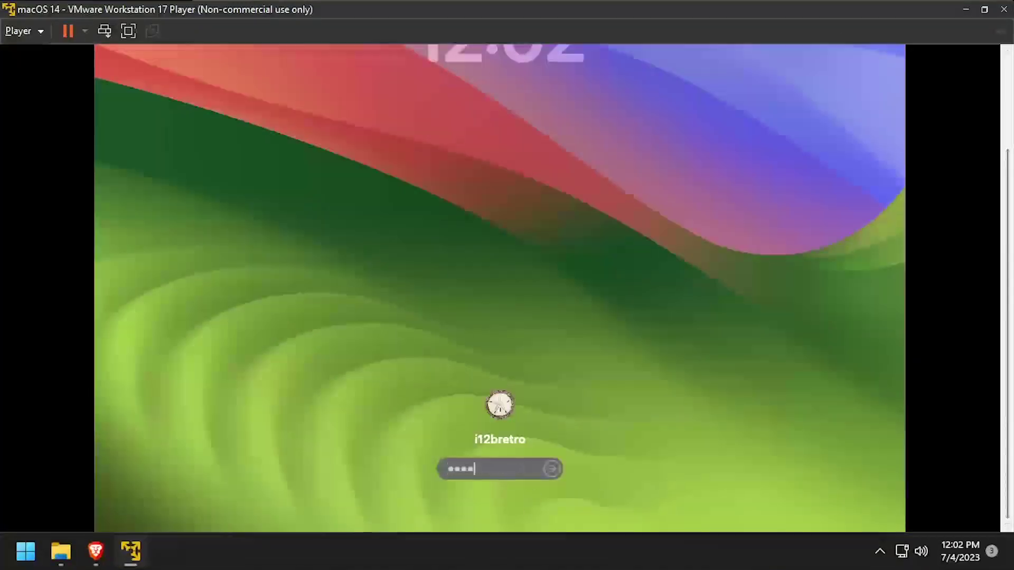
{"action": "key", "text": "Return"}
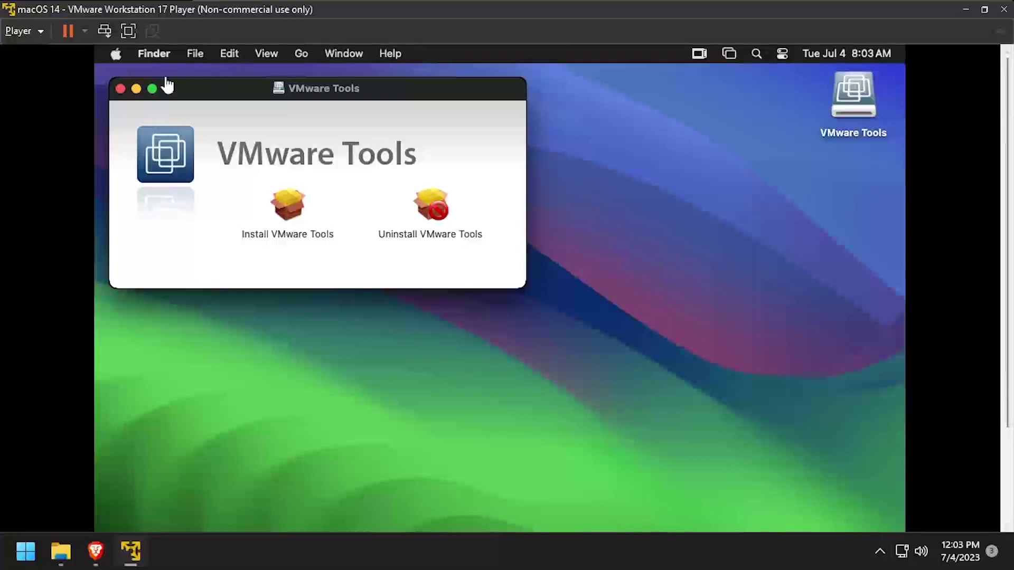
{"action": "left_click", "coordinate": [120, 89]}
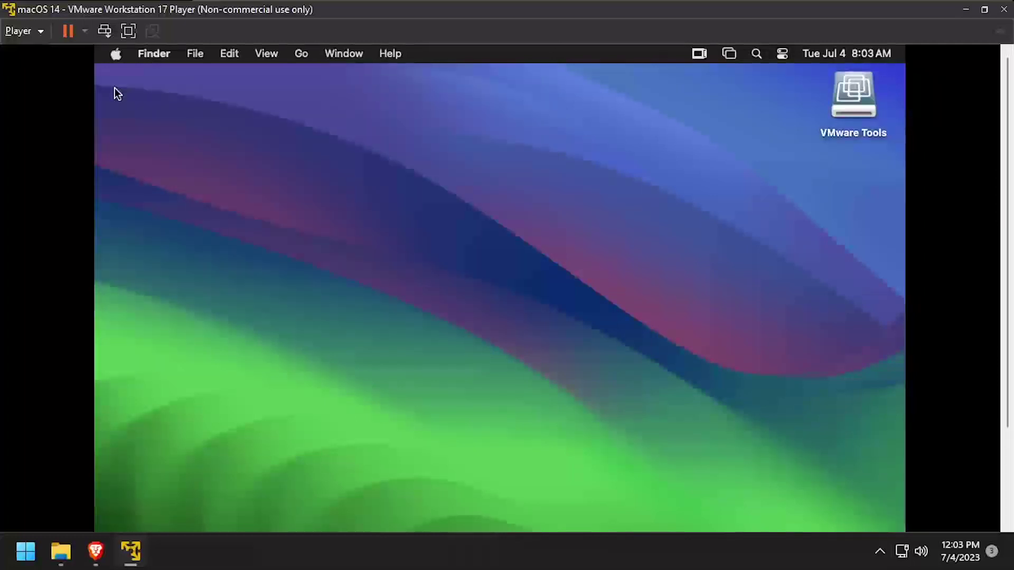
{"action": "right_click", "coordinate": [867, 102]}
{"action": "left_click", "coordinate": [775, 144]}
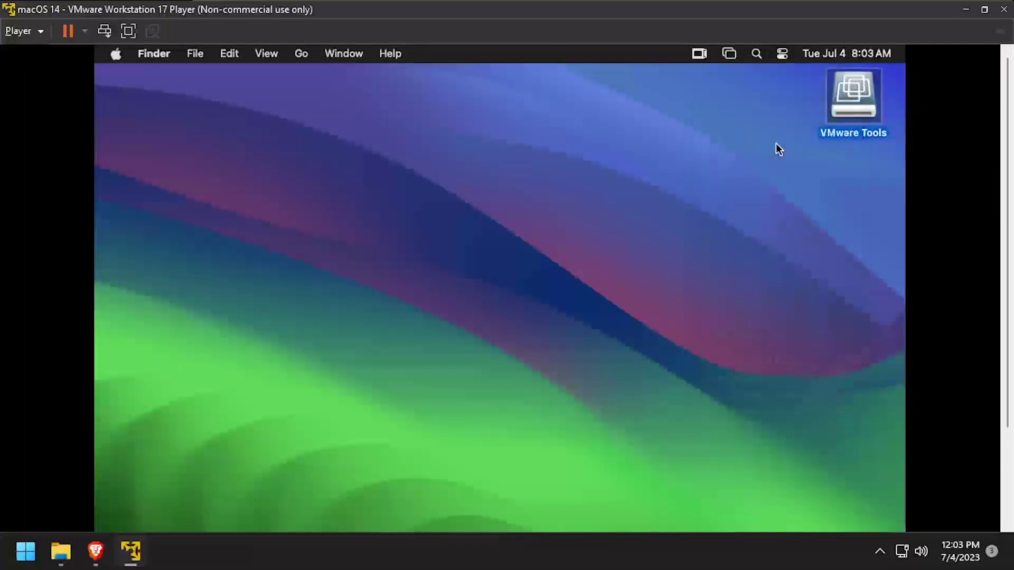
Switch the VM to full screen and show About This Mac
{"action": "left_click", "coordinate": [137, 31]}
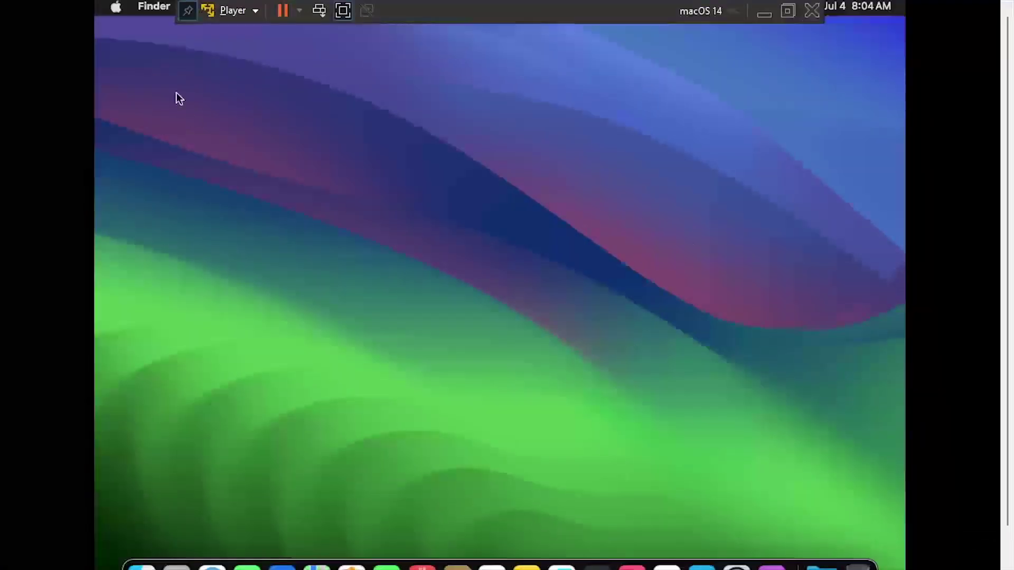
{"action": "left_click", "coordinate": [117, 9]}
{"action": "left_click", "coordinate": [116, 32]}
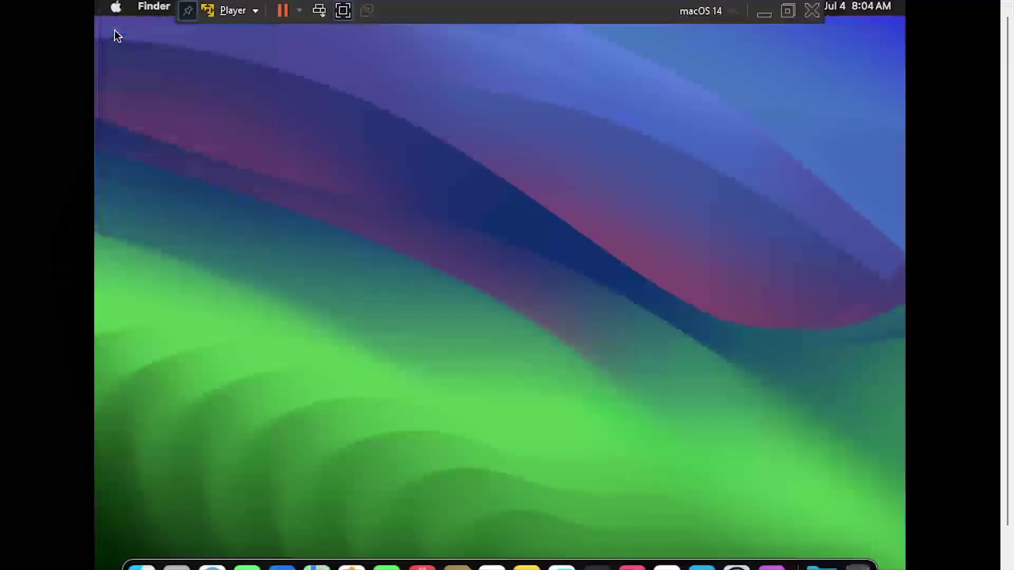